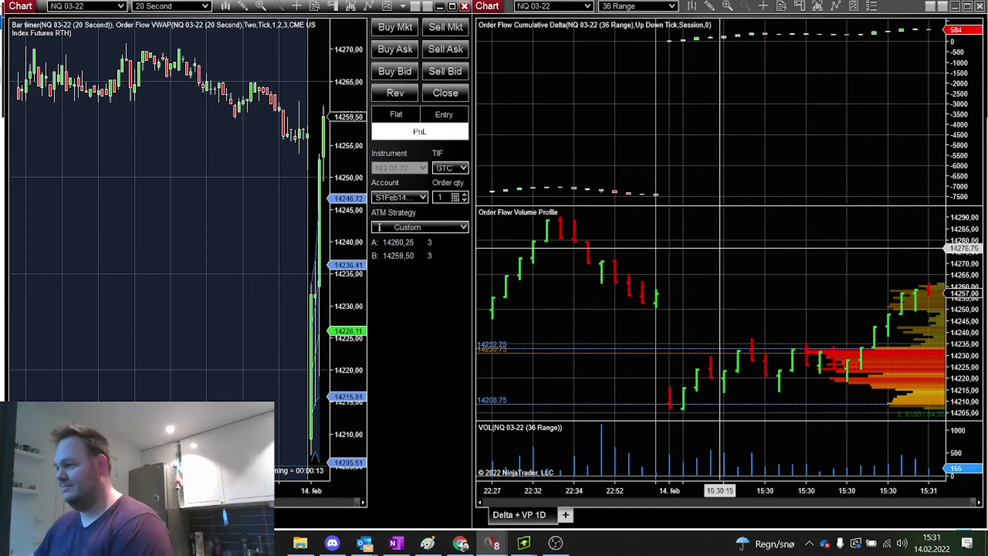
Step: Zoom into the recent 20-second bars and sell 1 NQ 03-22 contract at market
{"action": "left_click_drag", "start_coordinate": [721, 260], "coordinate": [551, 261]}
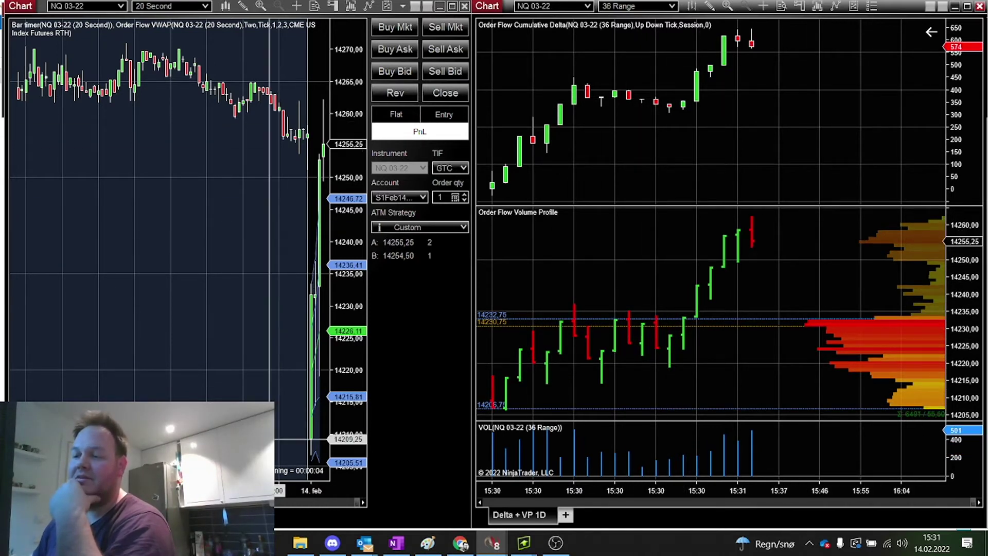
{"action": "scroll", "coordinate": [192, 389], "scroll_direction": "up", "scroll_amount": 3}
{"action": "scroll", "coordinate": [194, 329], "scroll_direction": "down", "scroll_amount": 6}
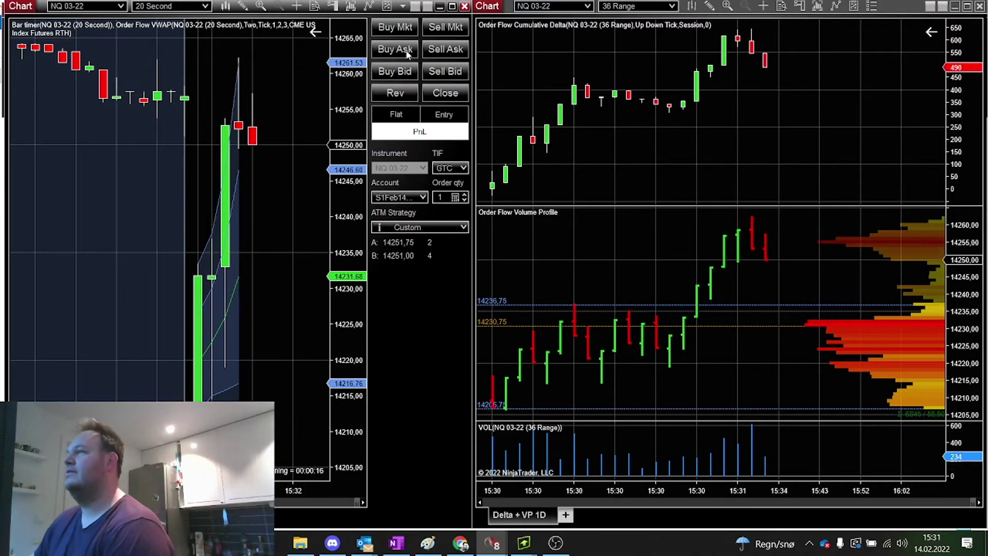
{"action": "left_click", "coordinate": [446, 28]}
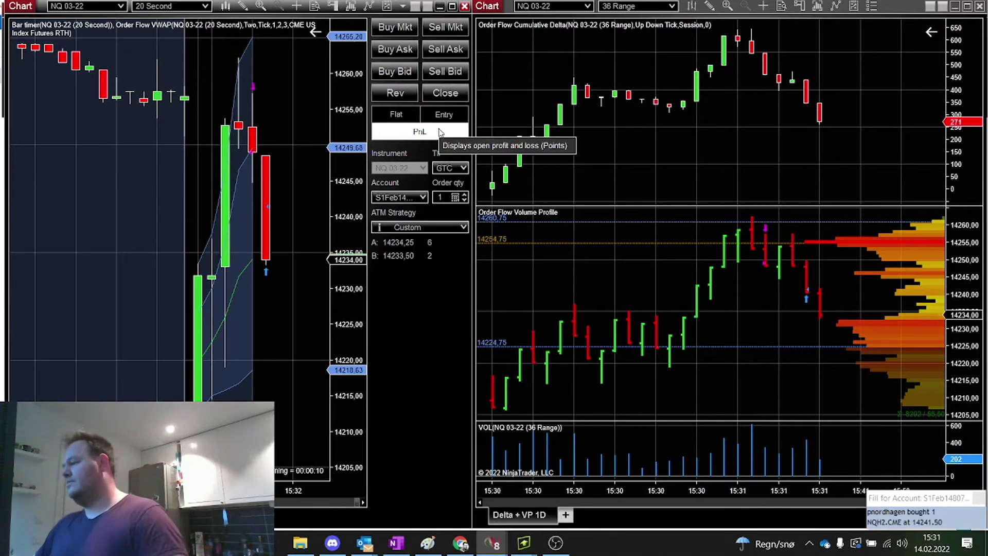
Step: Select the Scalp + Runner ATM strategy and set Target 1's breakeven Profit Trigger to 30
{"action": "left_click", "coordinate": [422, 230]}
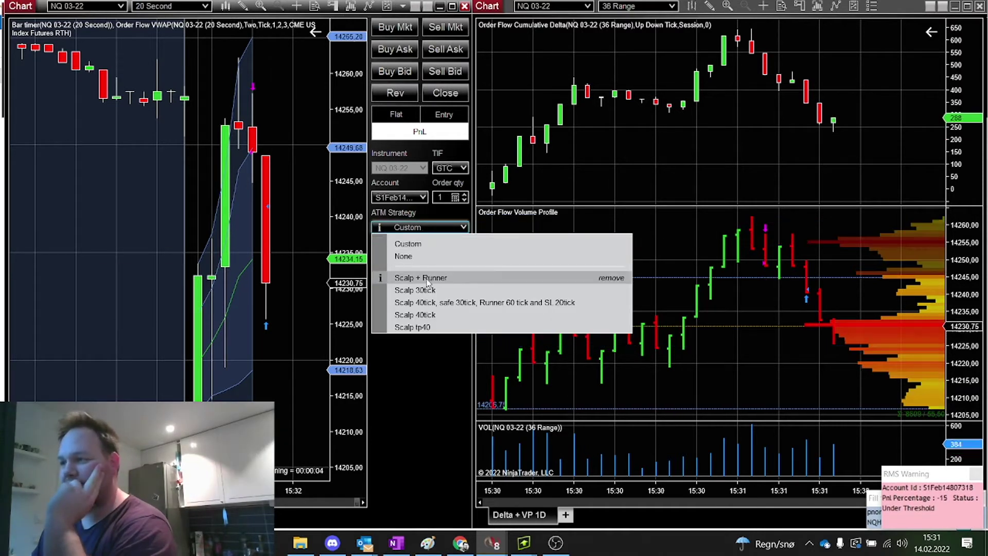
{"action": "left_click", "coordinate": [428, 279]}
{"action": "left_click", "coordinate": [445, 228]}
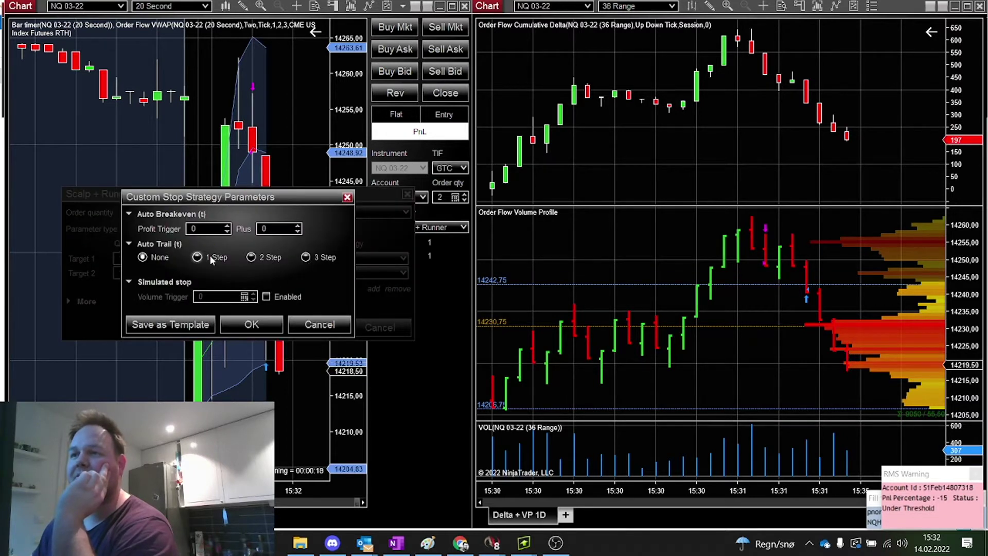
{"action": "type", "text": "30"}
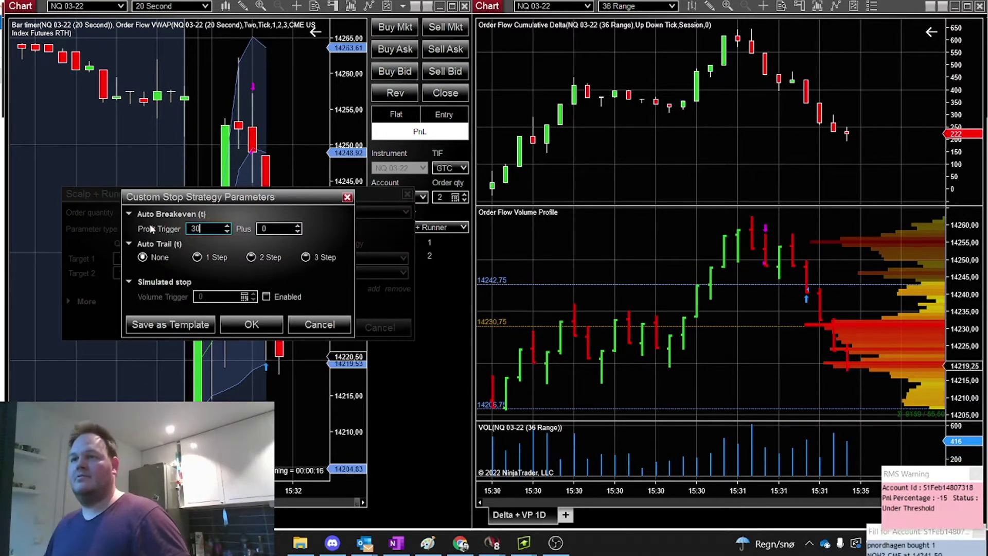
{"action": "key", "text": "Tab"}
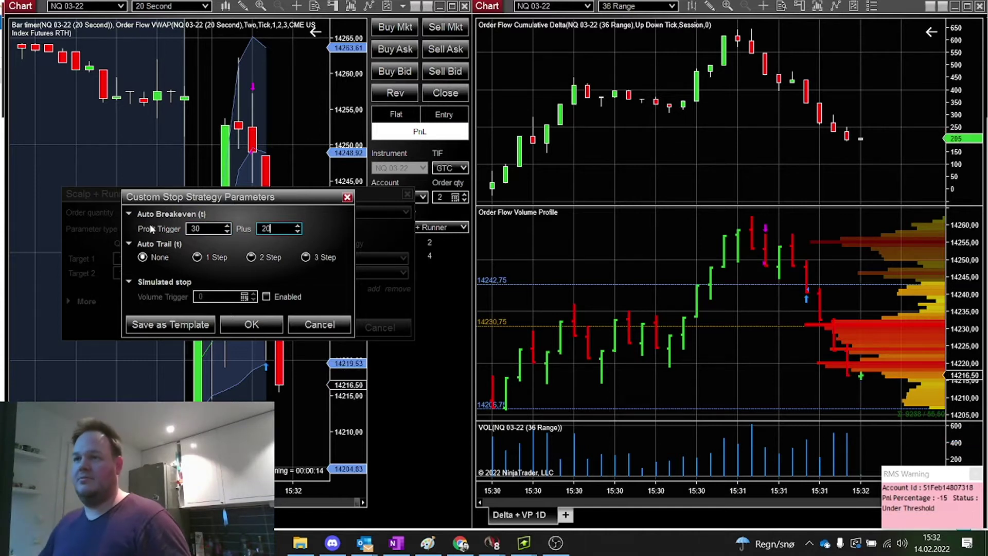
{"action": "left_click", "coordinate": [260, 331]}
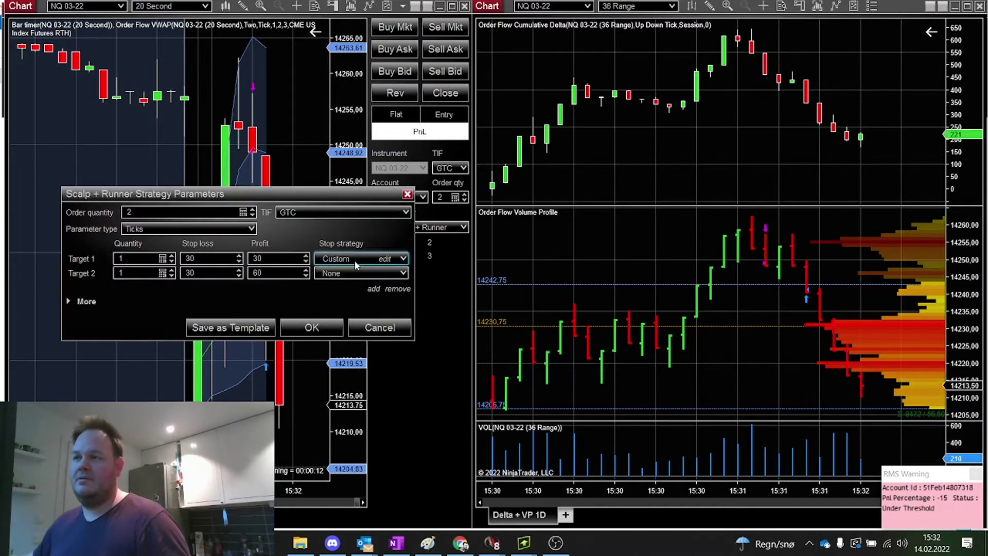
Step: Give Target 2 a Custom stop strategy with Profit Trigger 30, Plus 20, and apply the strategy
{"action": "left_click", "coordinate": [387, 273]}
{"action": "left_click", "coordinate": [371, 284]}
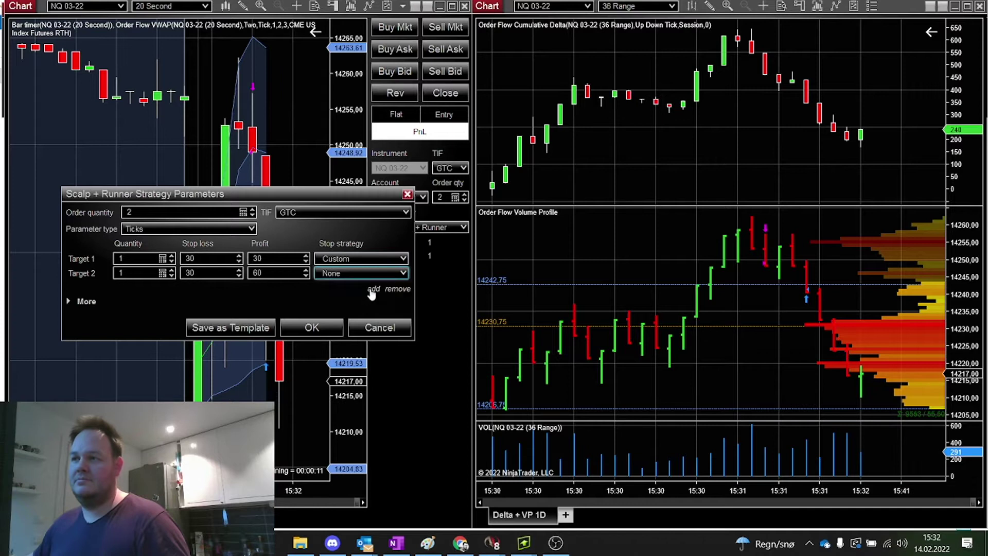
{"action": "type", "text": "30"}
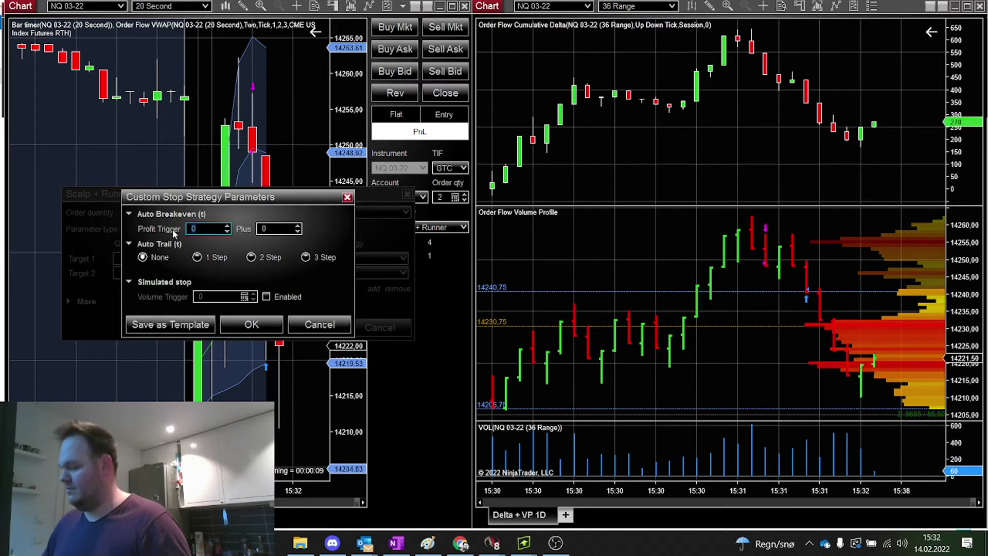
{"action": "key", "text": "Tab"}
{"action": "type", "text": "20"}
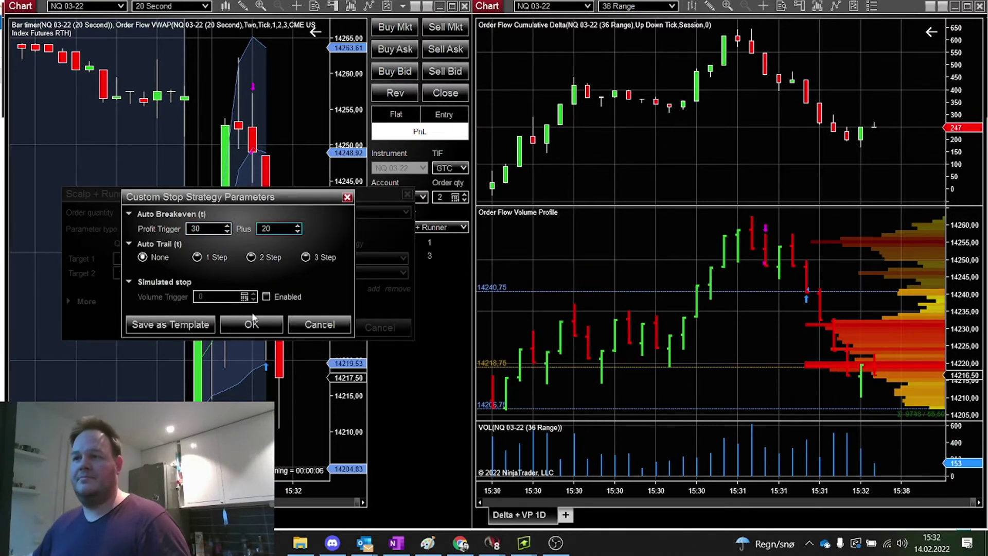
{"action": "left_click", "coordinate": [252, 320]}
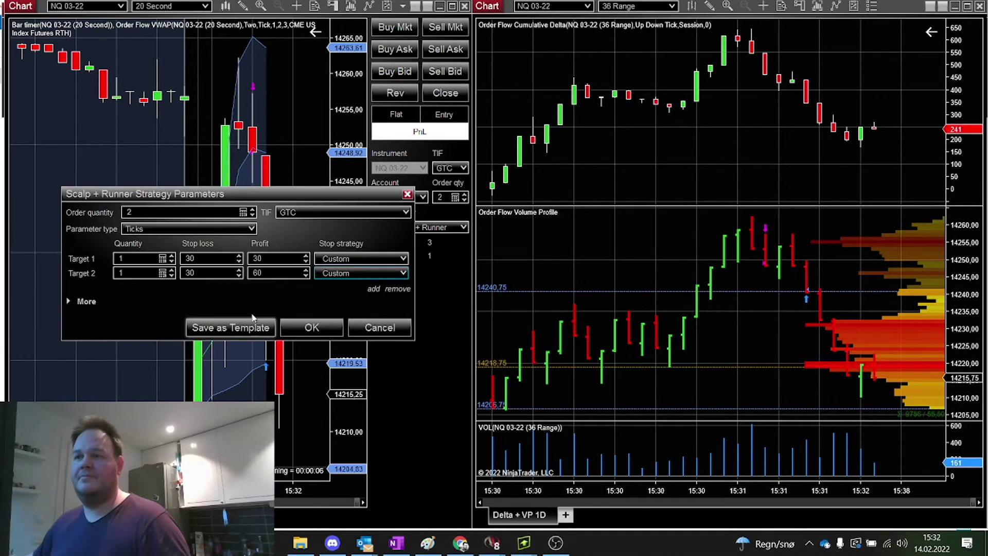
{"action": "left_click", "coordinate": [320, 326]}
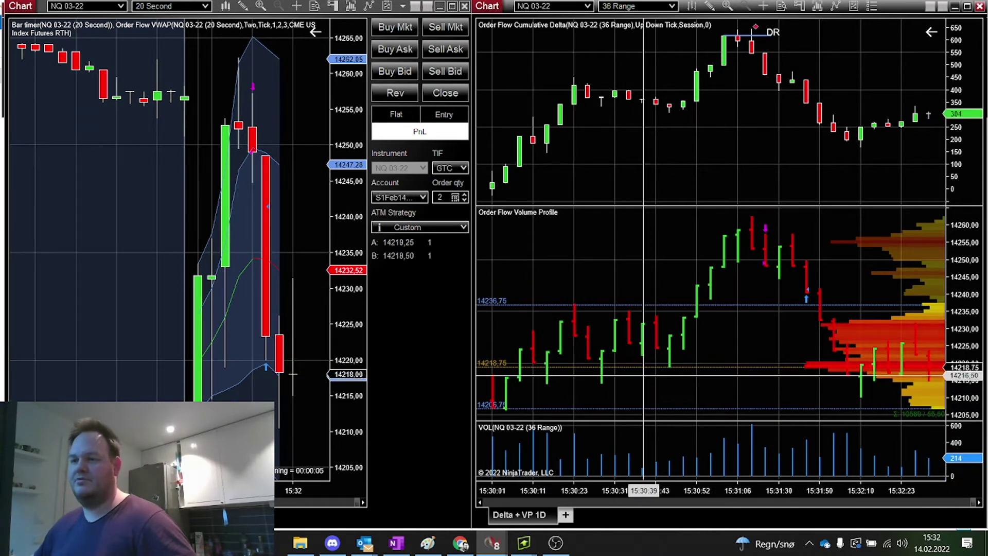
Step: Sell 2 NQ 03-22 contracts at market using the Custom ATM strategy
{"action": "left_click", "coordinate": [446, 29]}
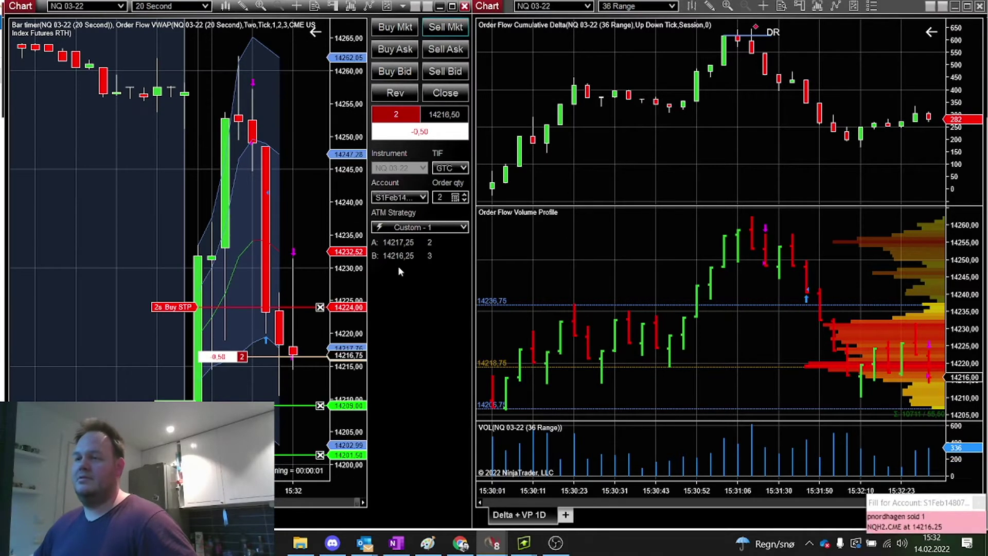
Step: Widen the price axis to reveal all orders and move the Buy STP down to 14211.50
{"action": "left_click_drag", "start_coordinate": [359, 301], "coordinate": [359, 312]}
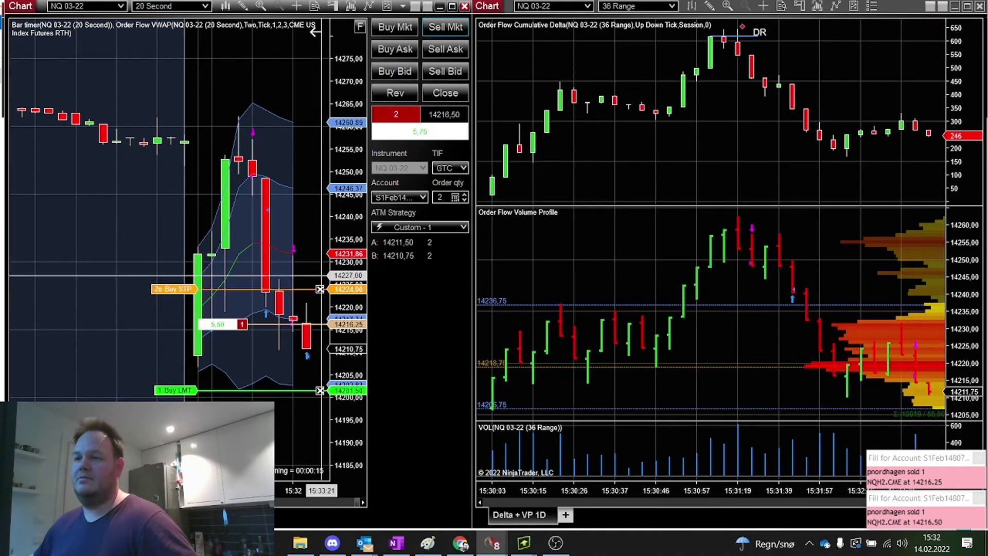
{"action": "left_click_drag", "start_coordinate": [184, 290], "coordinate": [184, 345]}
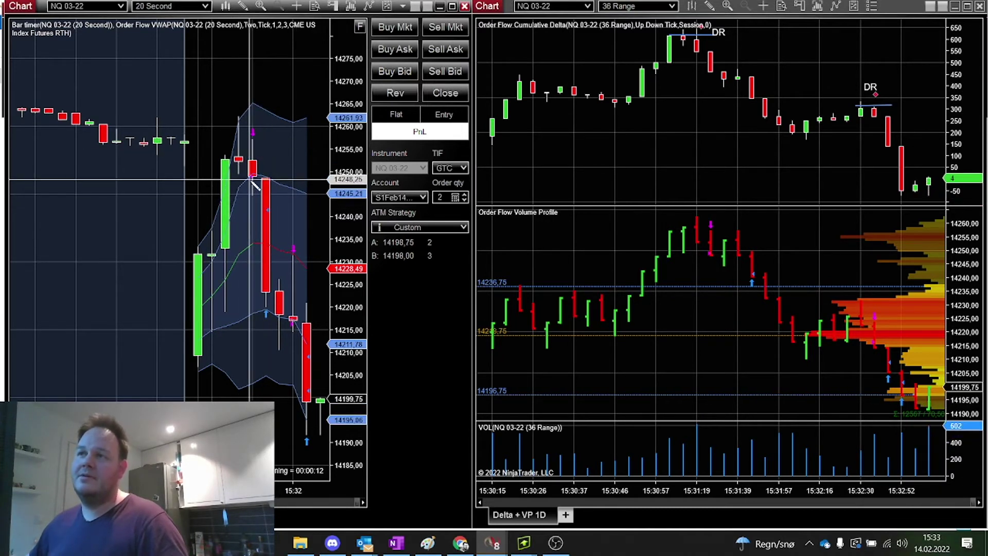
Step: Measure three drops with rulers (-7, -7, -14.75), then switch to the 30-minute chart
{"action": "left_click", "coordinate": [266, 211]}
{"action": "left_click", "coordinate": [137, 198]}
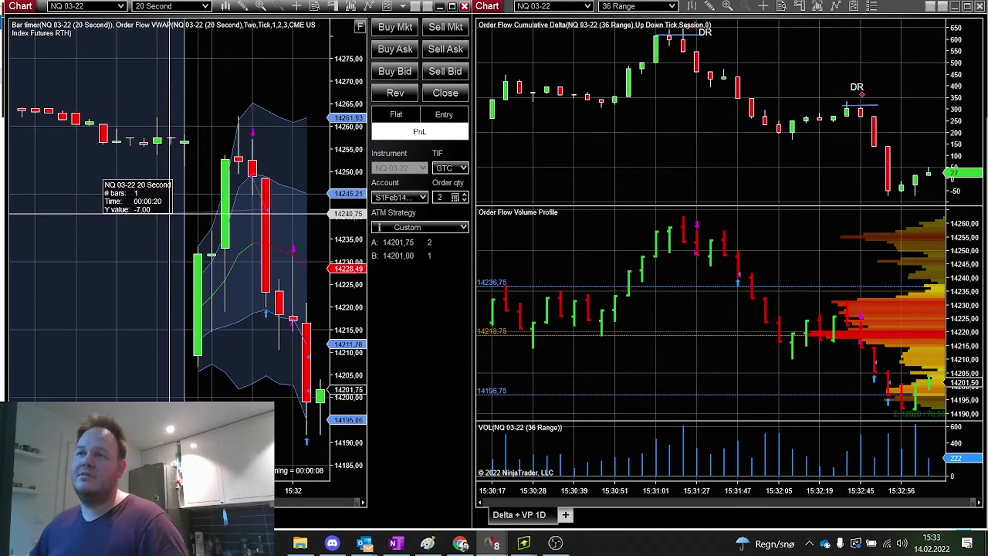
{"action": "left_click", "coordinate": [292, 323]}
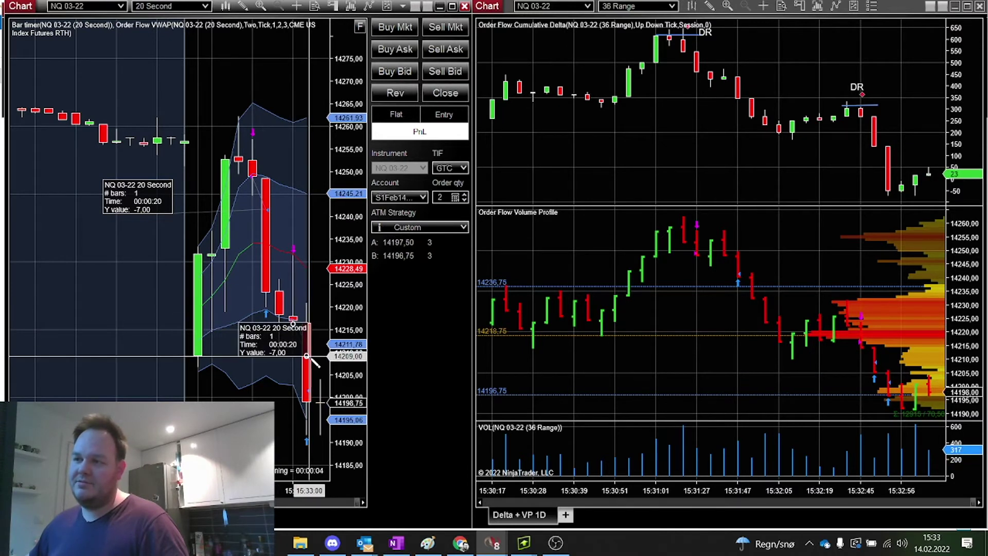
{"action": "left_click", "coordinate": [306, 356]}
{"action": "left_click", "coordinate": [175, 320]}
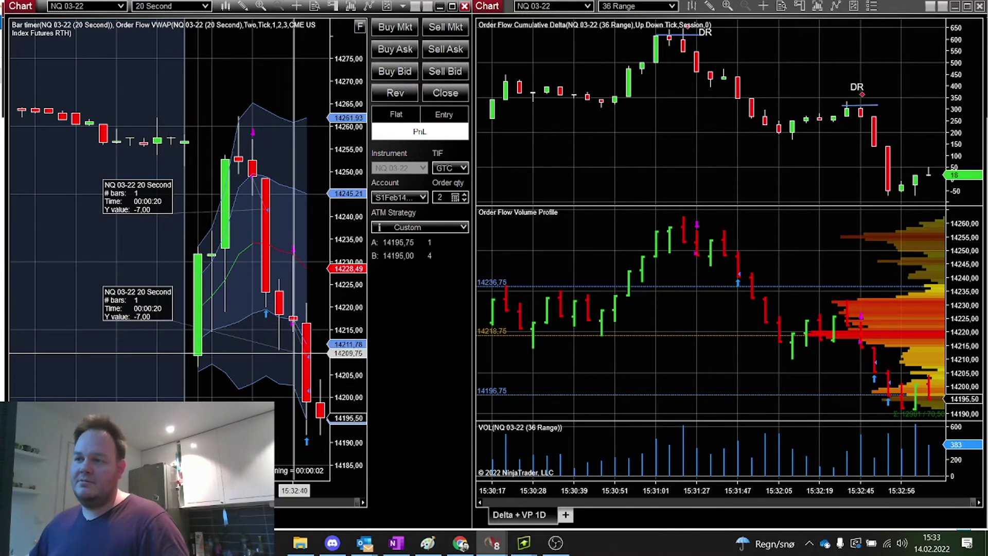
{"action": "left_click", "coordinate": [293, 324]}
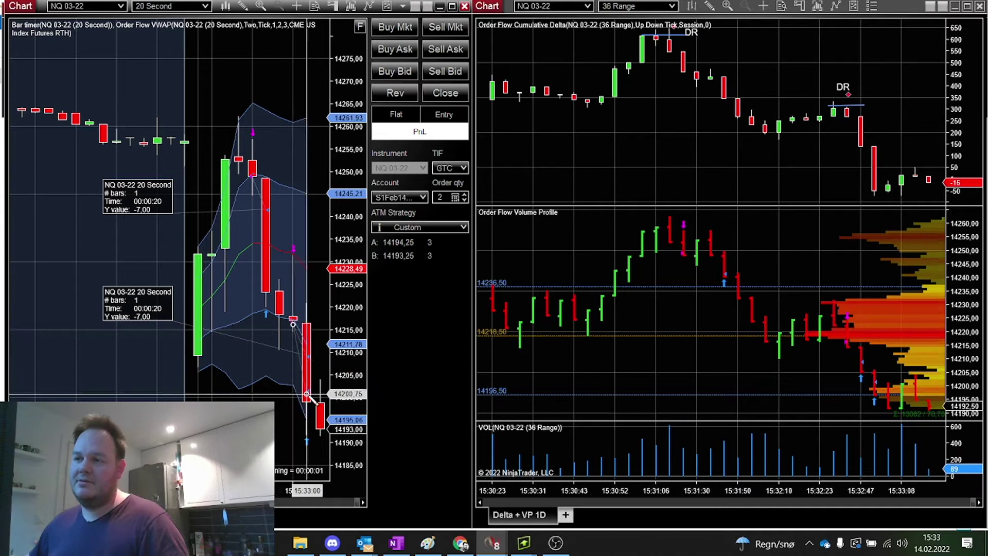
{"action": "left_click", "coordinate": [293, 391]}
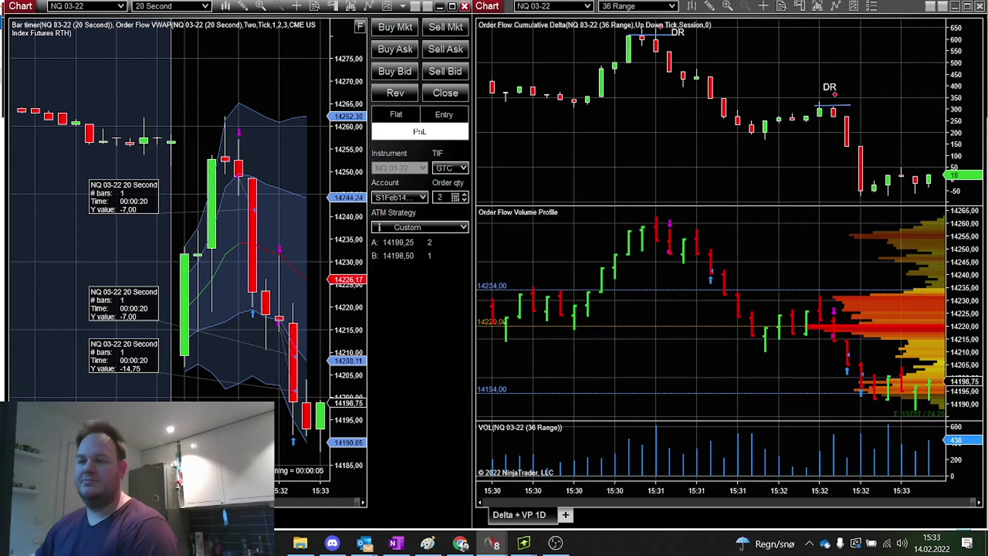
{"action": "key", "text": "ctrl+Tab"}
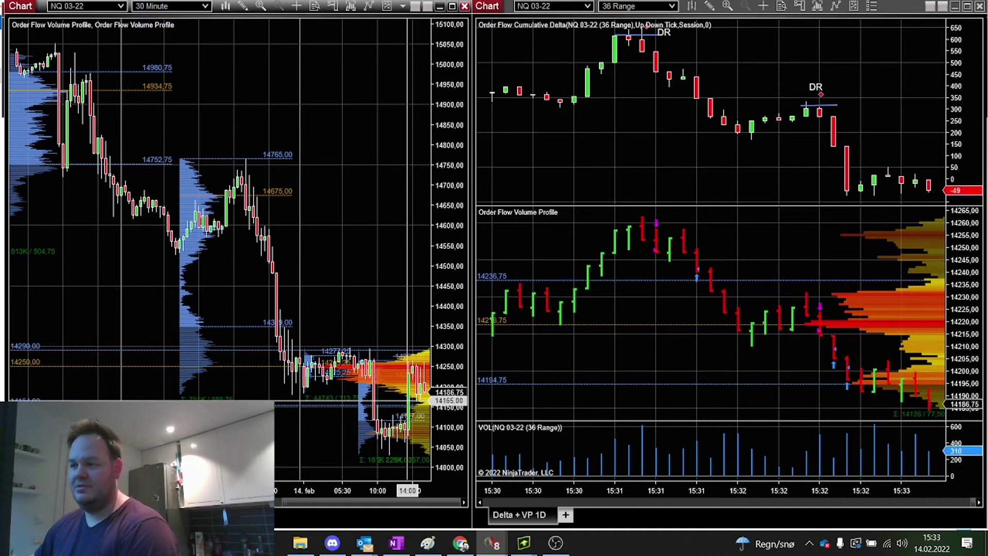
Step: Return to the 20-second chart and widen the price ranges on it and the volume profile
{"action": "key", "text": "ctrl+Tab"}
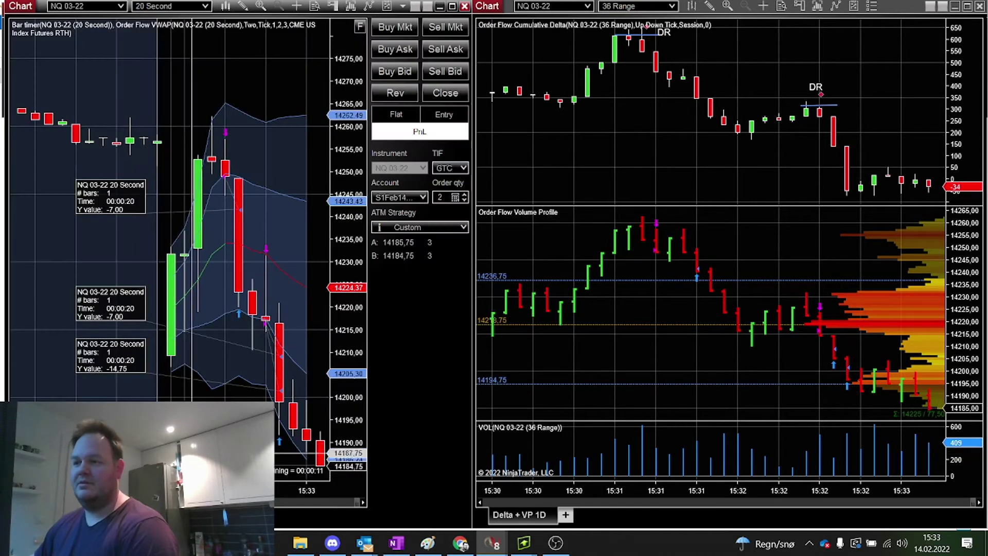
{"action": "left_click_drag", "start_coordinate": [355, 368], "coordinate": [355, 391]}
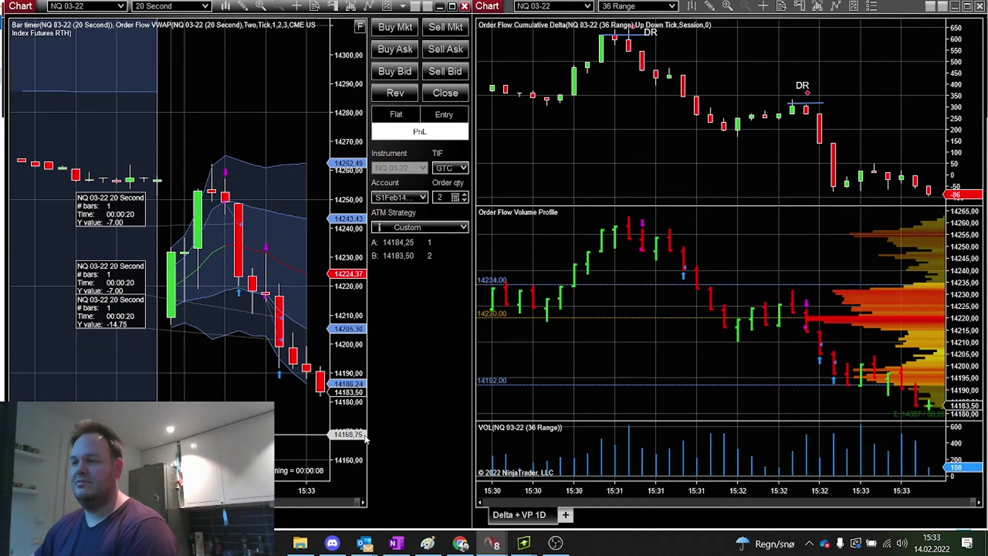
{"action": "left_click_drag", "start_coordinate": [956, 332], "coordinate": [975, 364]}
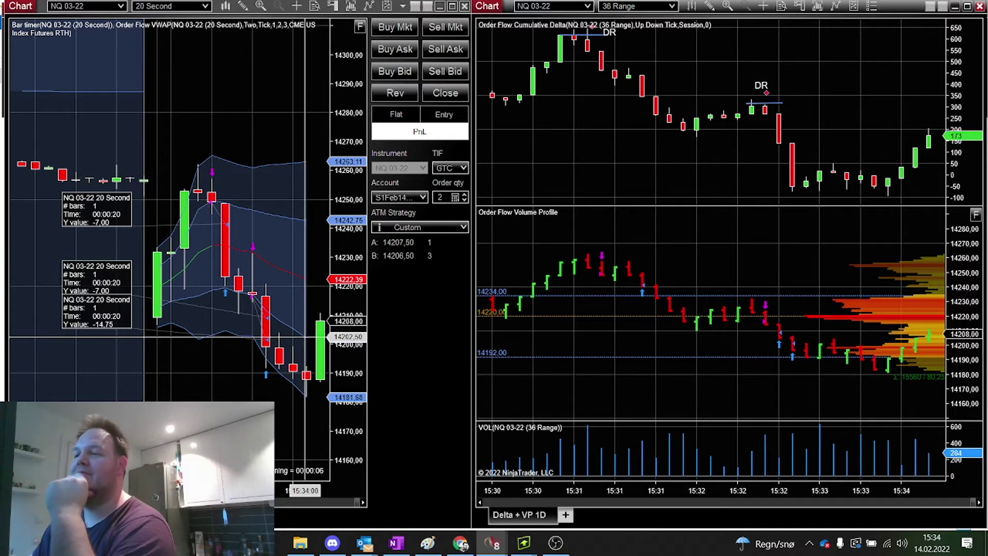
Step: Flip through the 30-minute VWAP, 1-minute and 30-minute charts, ending on the 20-second chart
{"action": "key", "text": "ctrl+Tab"}
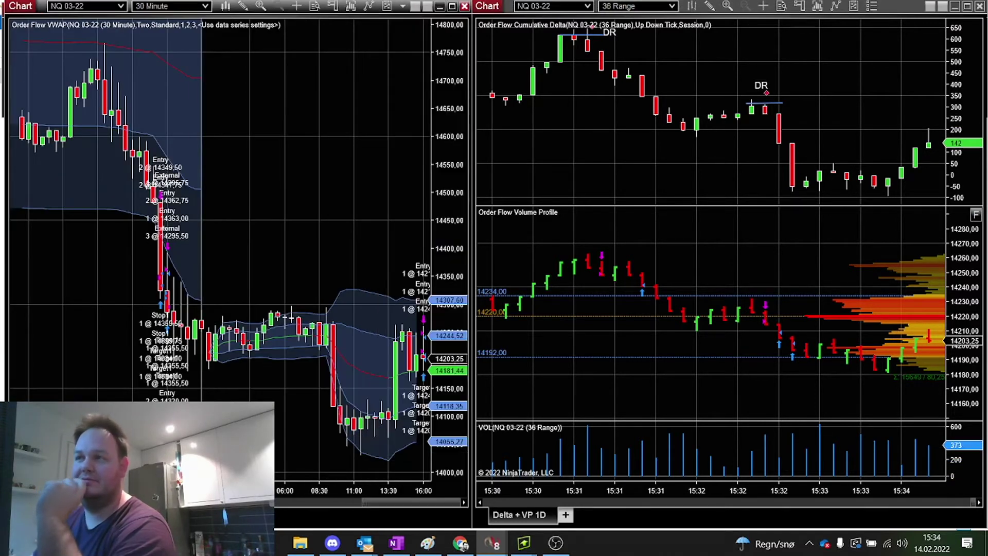
{"action": "scroll", "coordinate": [287, 229], "scroll_direction": "down", "scroll_amount": 5}
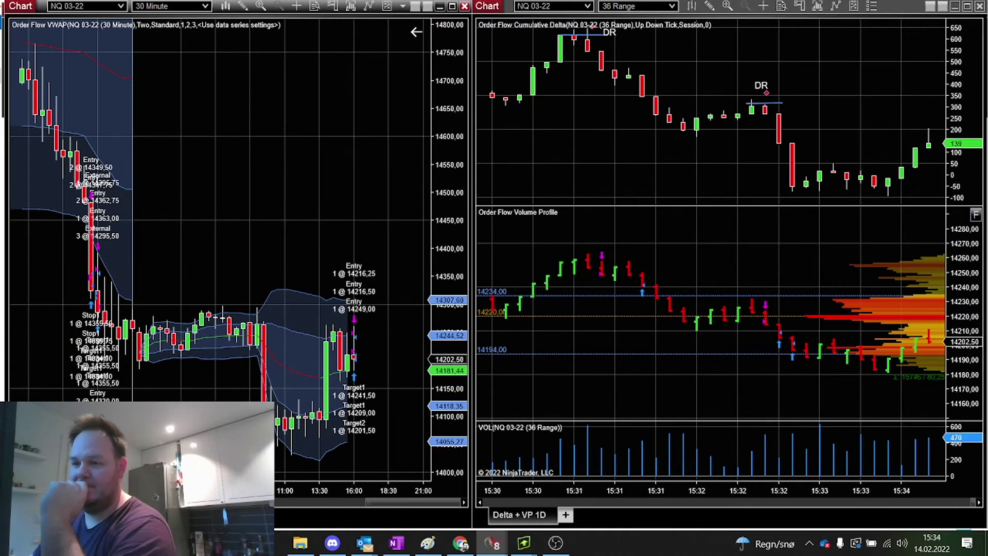
{"action": "key", "text": "1"}
{"action": "key", "text": "Return"}
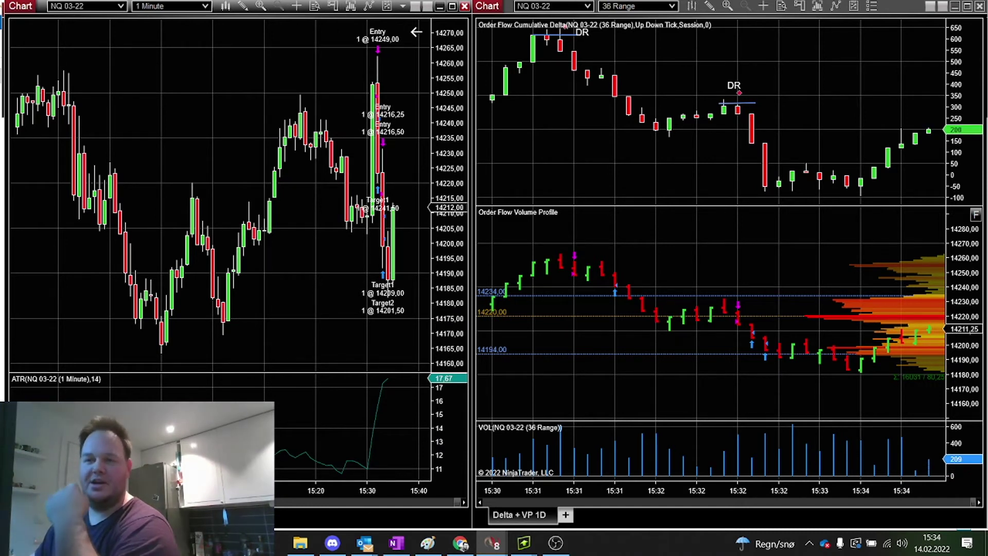
{"action": "type", "text": "30"}
{"action": "key", "text": "Return"}
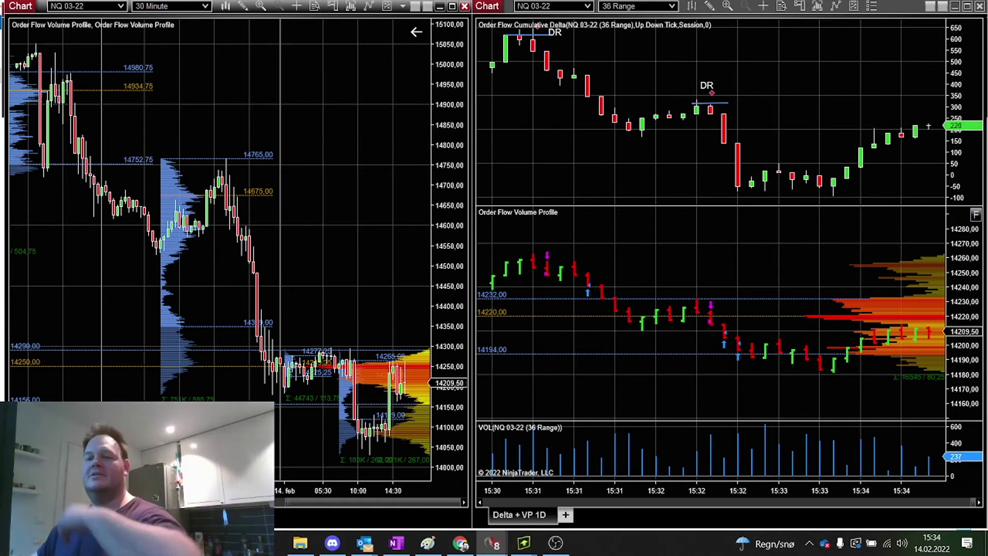
{"action": "key", "text": "ctrl+Tab"}
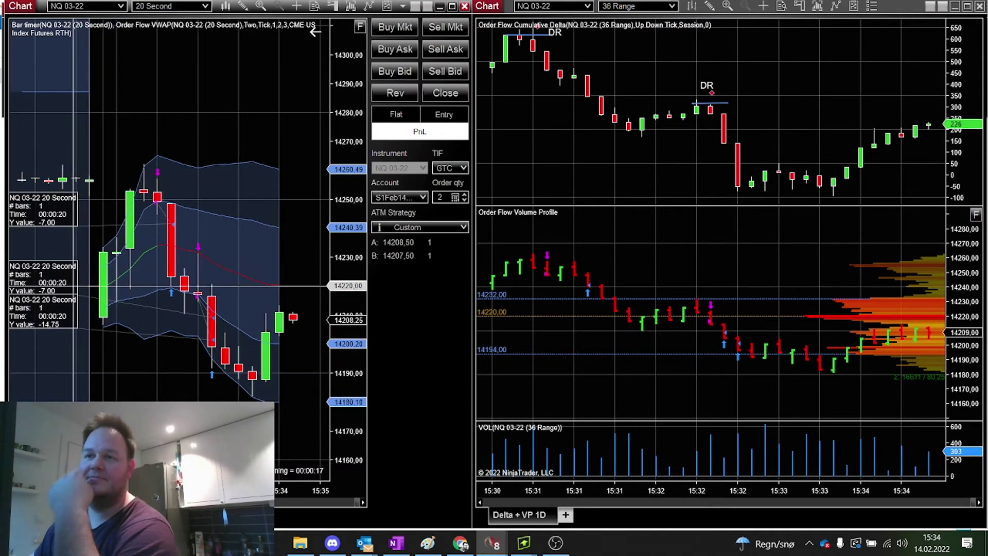
Step: Set Ruler 18's text colour to LimeGreen in the Drawing Objects window
{"action": "key", "text": "ctrl+b"}
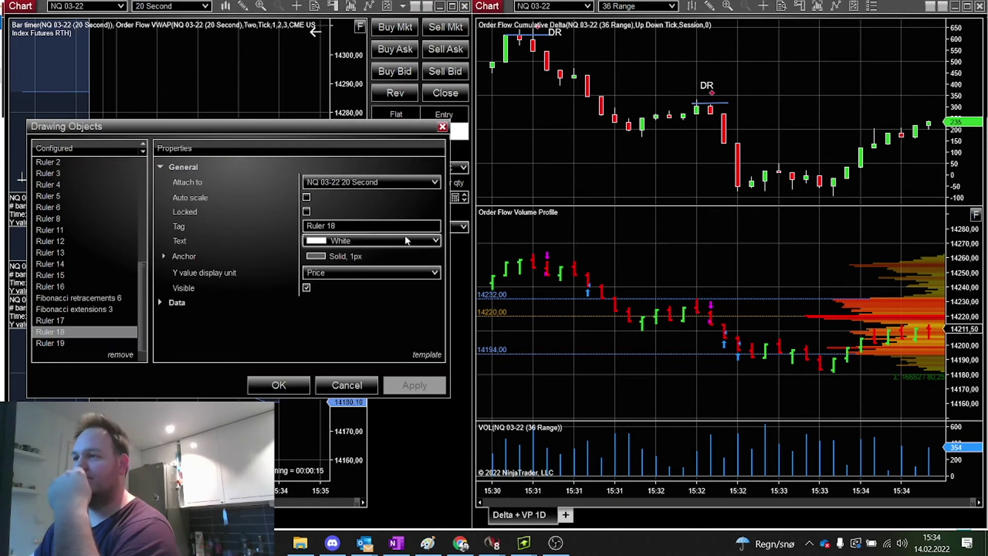
{"action": "left_click", "coordinate": [436, 240]}
{"action": "left_click", "coordinate": [391, 268]}
{"action": "left_click", "coordinate": [371, 389]}
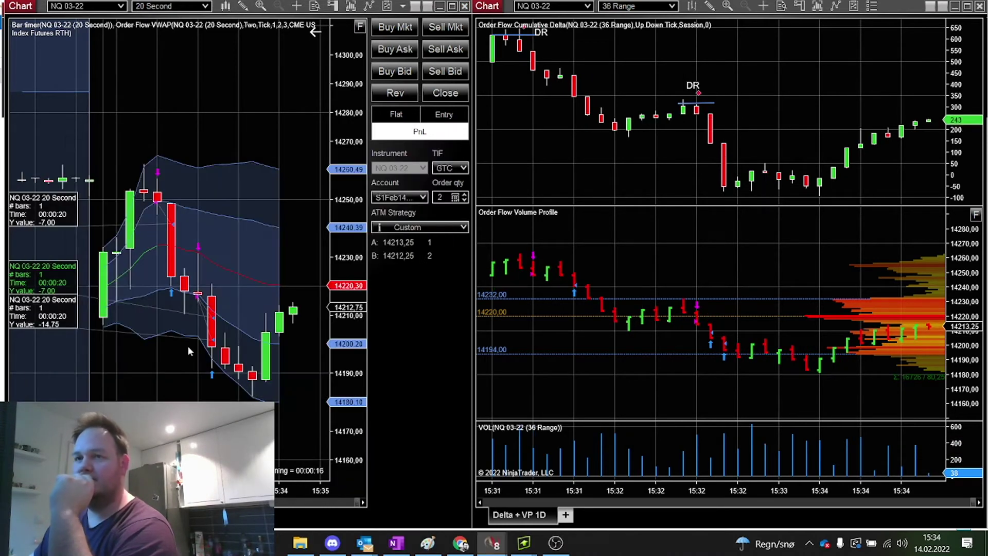
Step: Set Ruler 19's and Ruler 17's text colour to LimeGreen and confirm
{"action": "key", "text": "ctrl+b"}
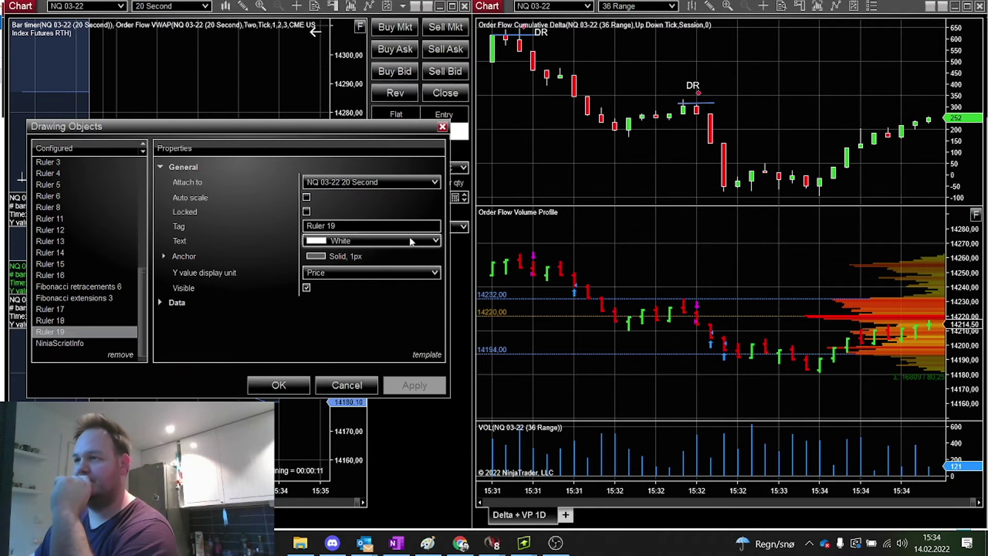
{"action": "left_click", "coordinate": [415, 241]}
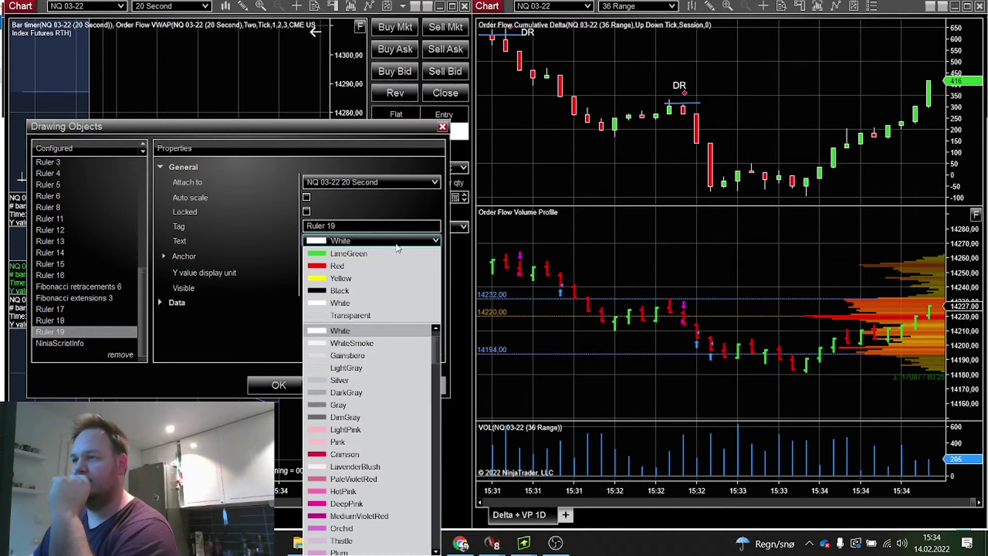
{"action": "left_click", "coordinate": [387, 293]}
{"action": "left_click", "coordinate": [415, 386]}
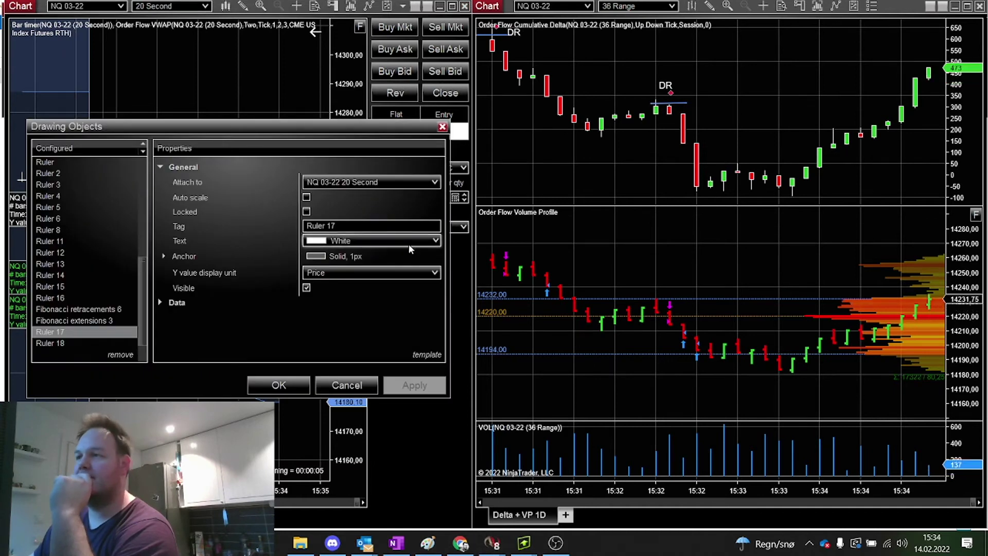
{"action": "left_click", "coordinate": [397, 242]}
{"action": "left_click", "coordinate": [387, 260]}
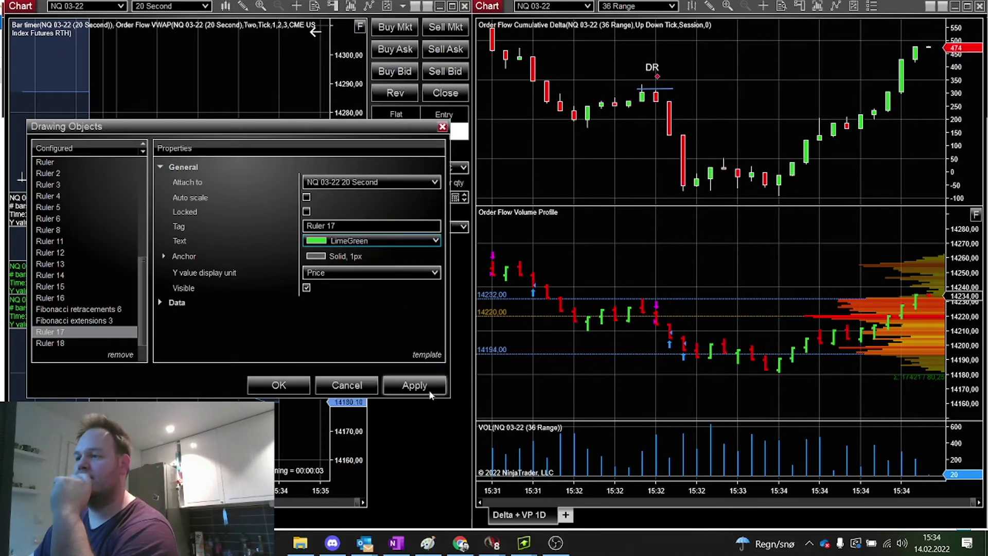
{"action": "left_click", "coordinate": [268, 381]}
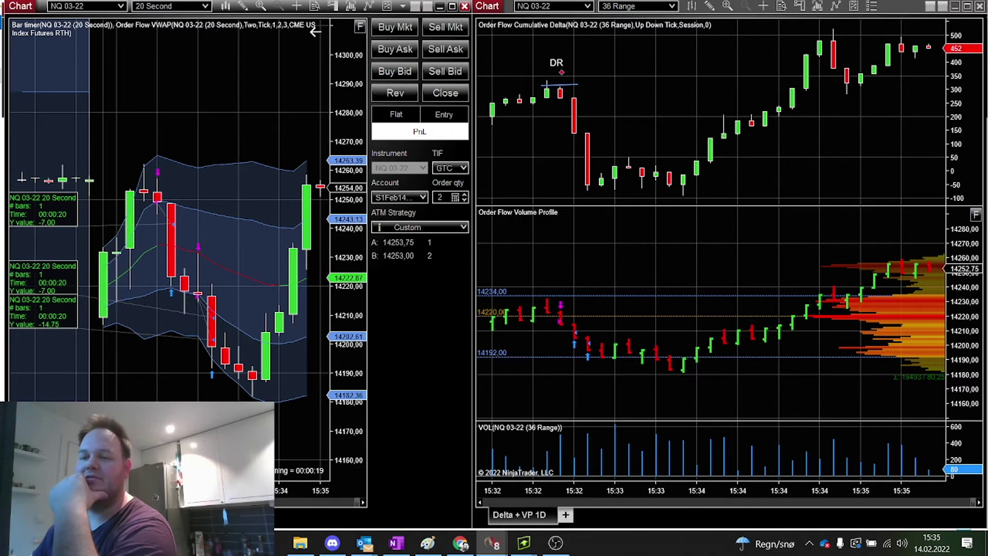
Step: Switch the left window to the 30 Minute Order Flow Volume Profile tab
{"action": "key", "text": "ctrl+Tab"}
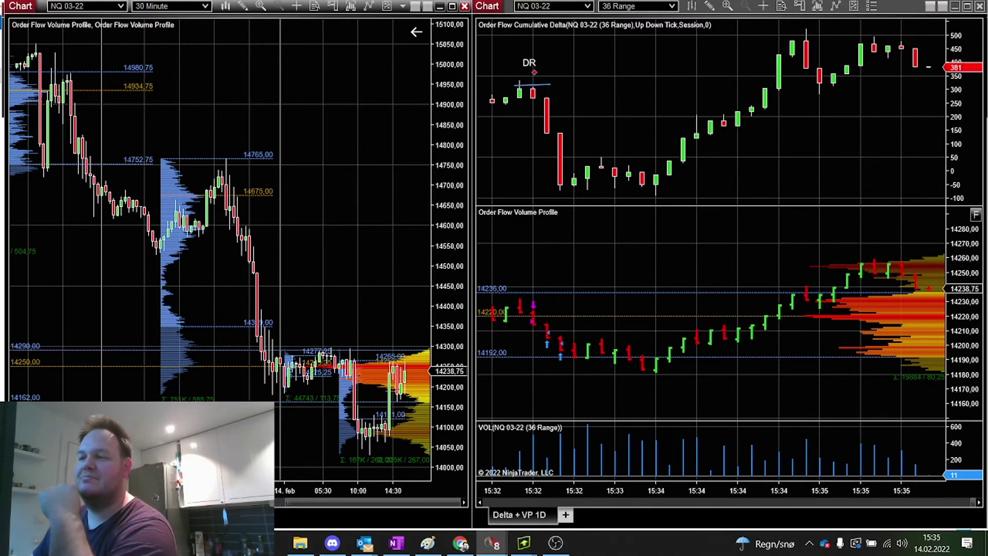
Step: Toggle between the 20-second and 30-minute charts, finishing on the 20-second chart with order entry
{"action": "key", "text": "ctrl+Tab"}
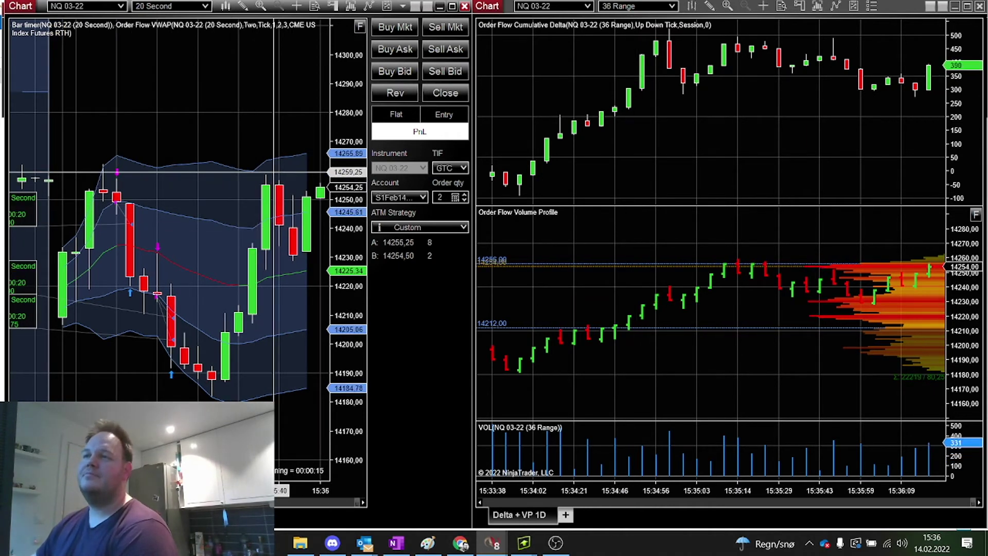
{"action": "key", "text": "ctrl+Tab"}
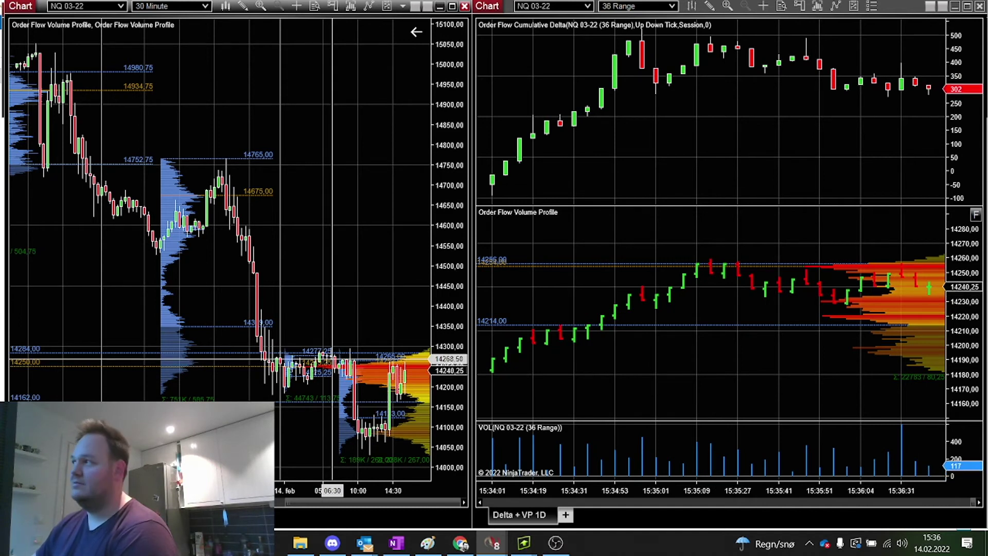
{"action": "key", "text": "ctrl+Tab"}
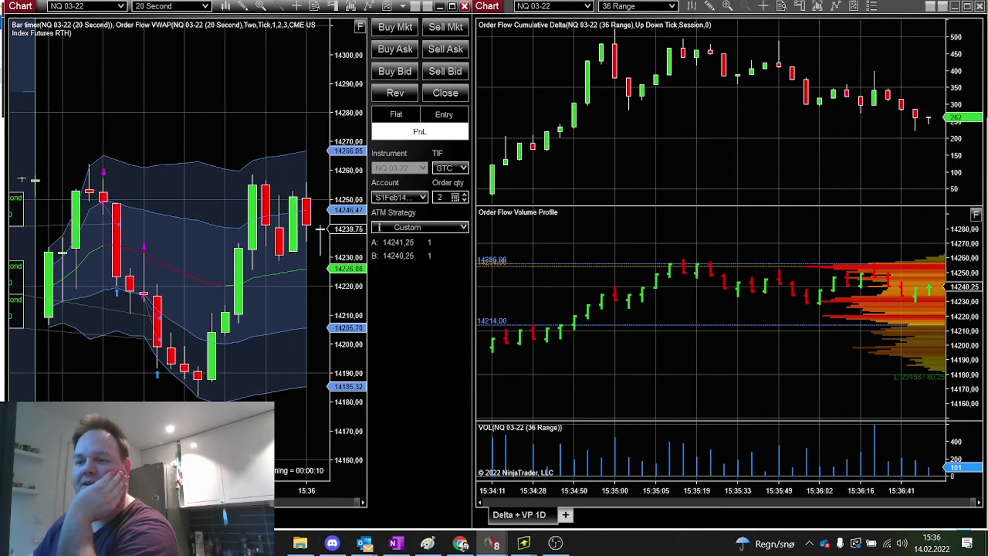
{"action": "key", "text": "ctrl+Tab"}
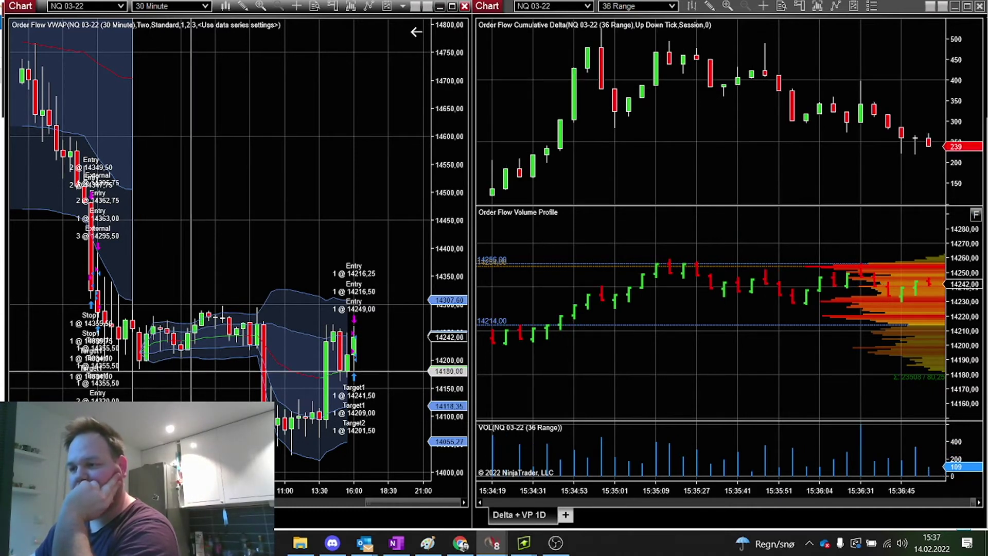
{"action": "key", "text": "ctrl+Tab"}
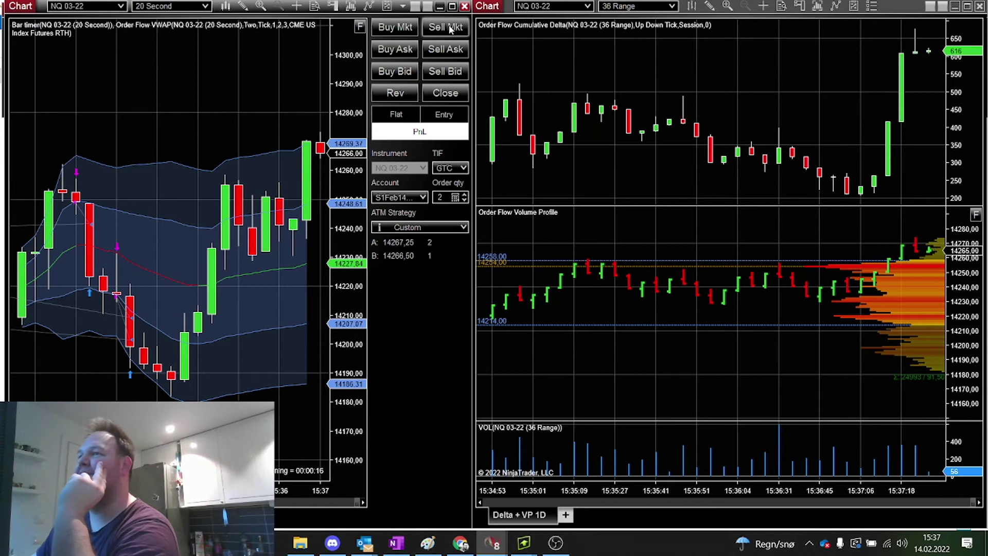
Step: Short 2 NQ contracts at market, flatten the position, and drop -4.00 and -7.50 price rulers
{"action": "left_click", "coordinate": [449, 28]}
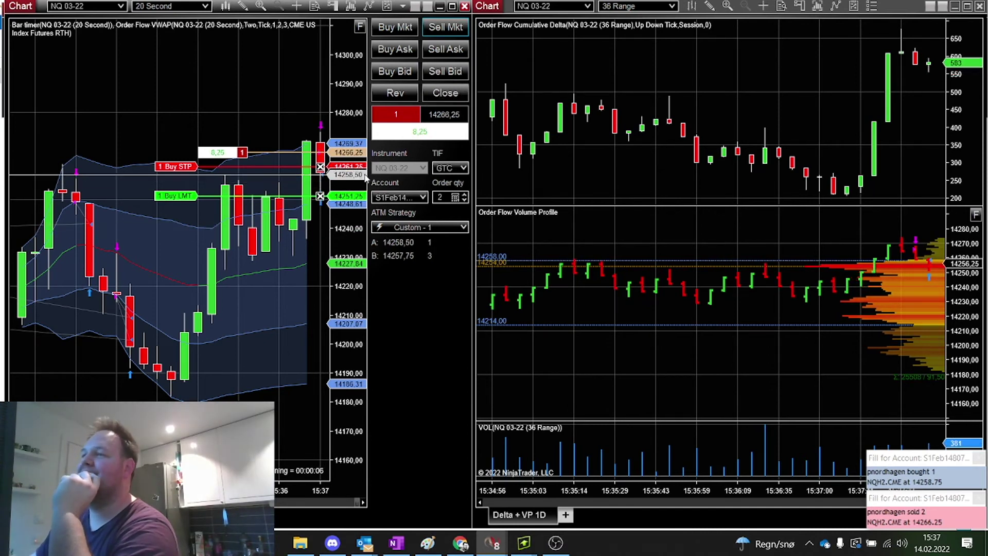
{"action": "left_click", "coordinate": [451, 100]}
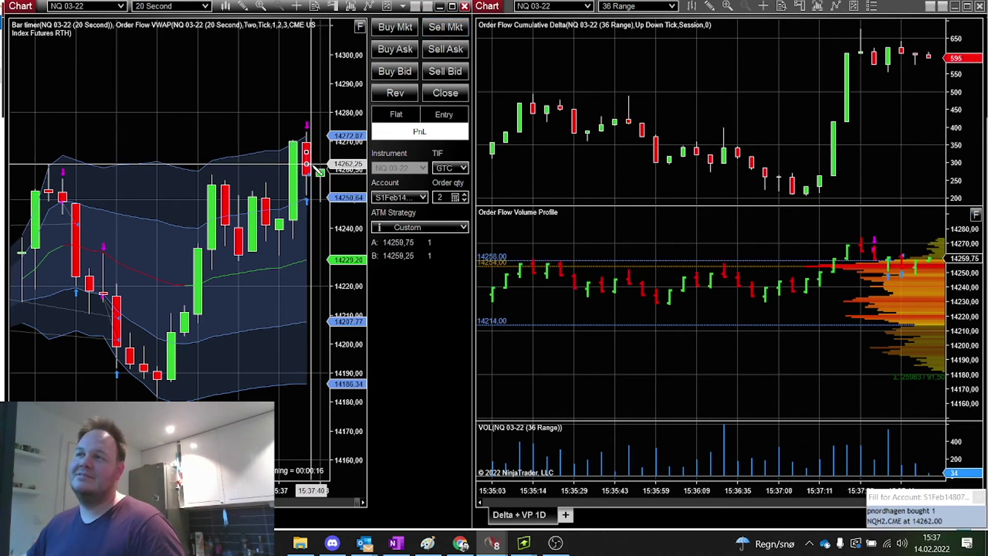
{"action": "middle_click", "coordinate": [256, 144]}
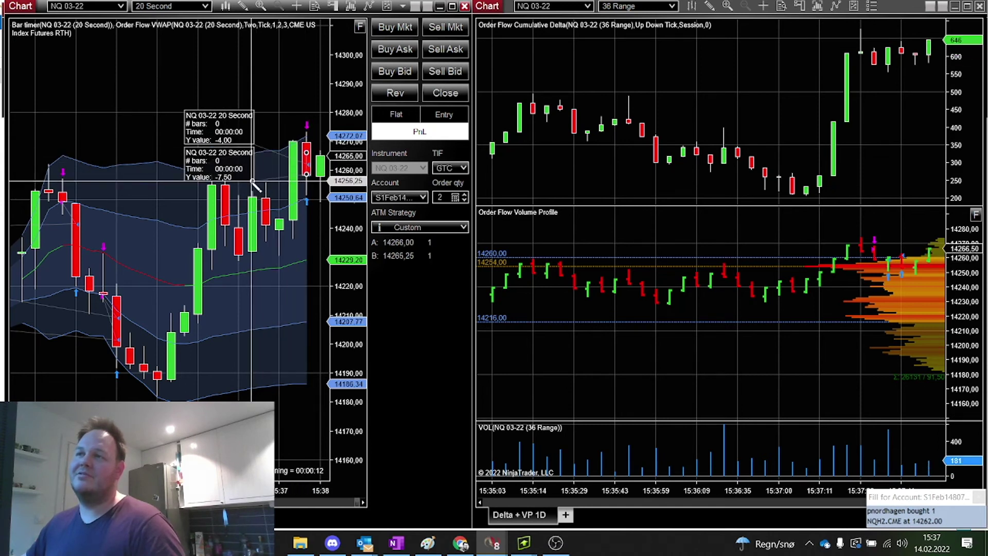
{"action": "middle_click", "coordinate": [253, 109]}
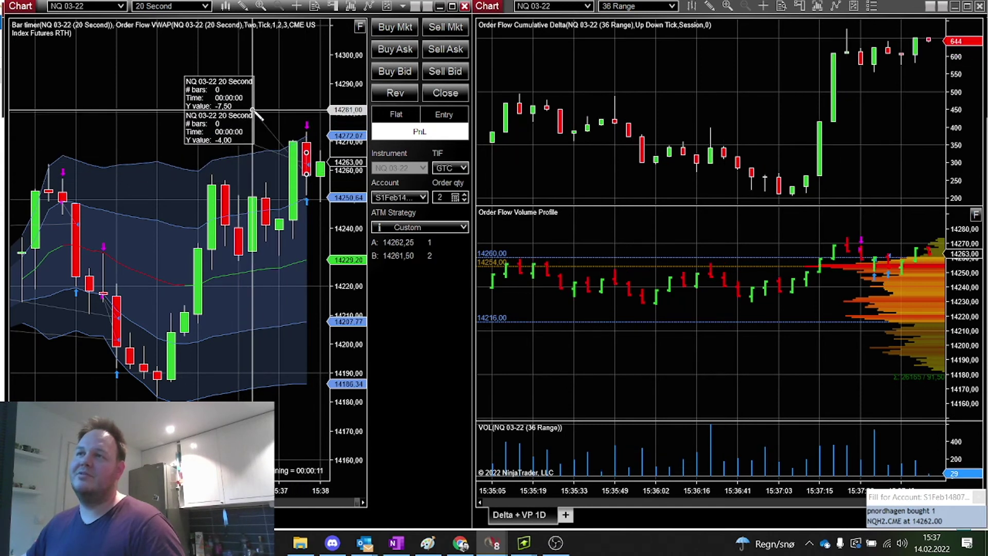
Step: Change Ruler 20's text colour to LimeGreen
{"action": "double_click", "coordinate": [255, 143]}
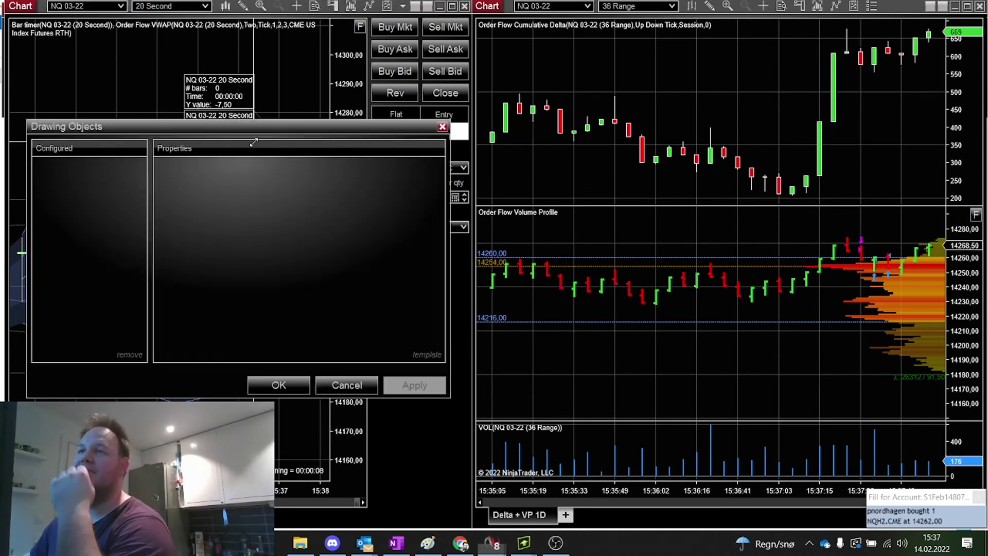
{"action": "left_click", "coordinate": [381, 240]}
{"action": "left_click", "coordinate": [353, 261]}
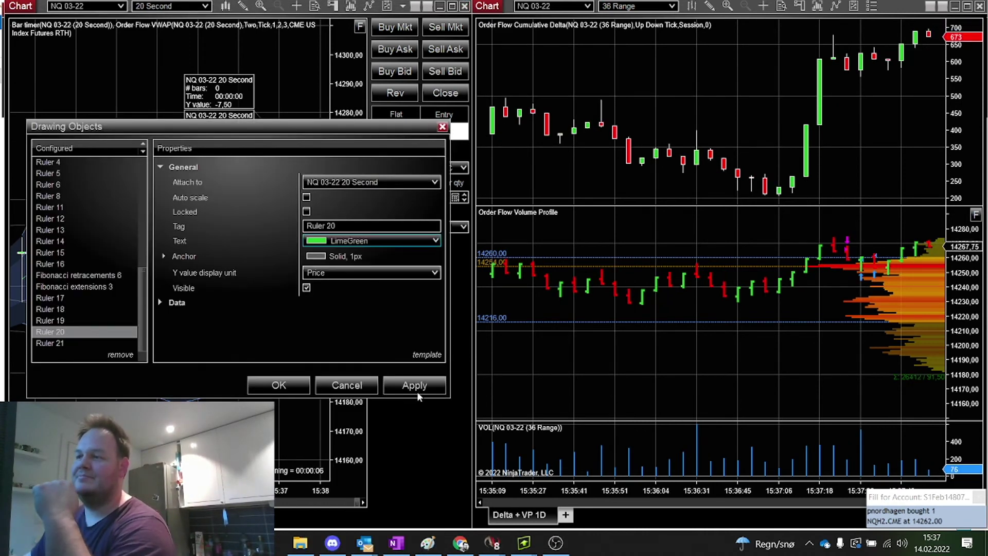
{"action": "left_click", "coordinate": [280, 384]}
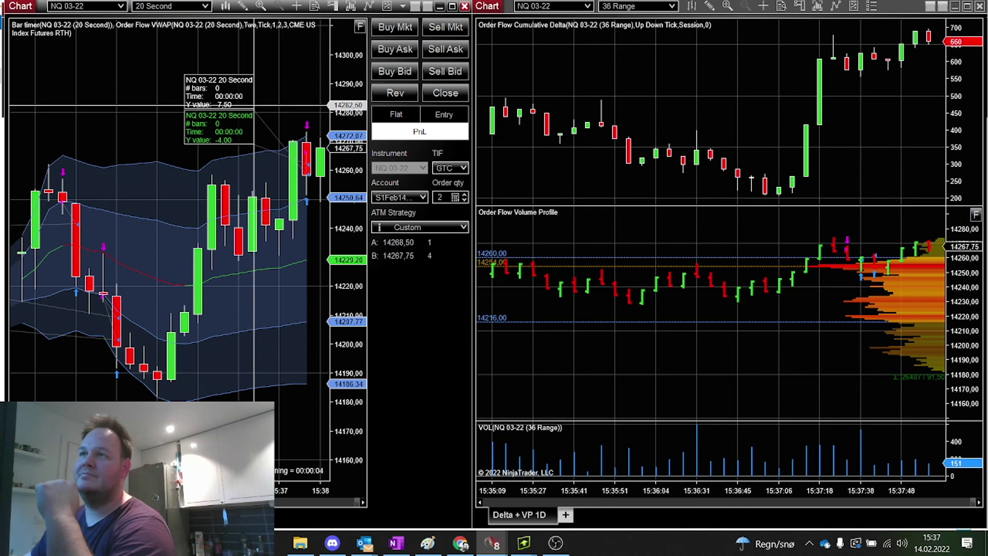
Step: Change Ruler 21's text colour to LimeGreen as well
{"action": "double_click", "coordinate": [255, 110]}
{"action": "left_click", "coordinate": [437, 241]}
{"action": "left_click", "coordinate": [354, 256]}
{"action": "left_click", "coordinate": [425, 391]}
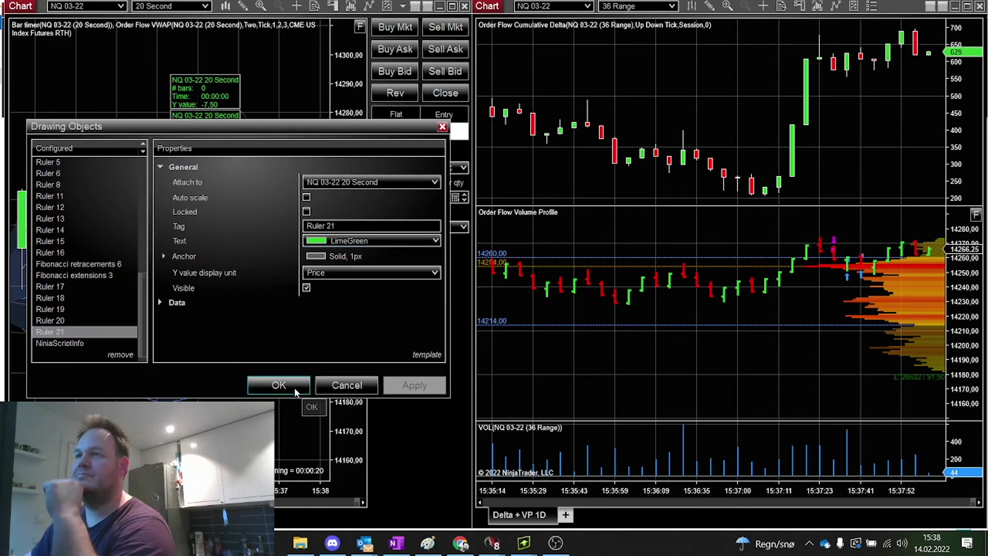
{"action": "left_click", "coordinate": [279, 385]}
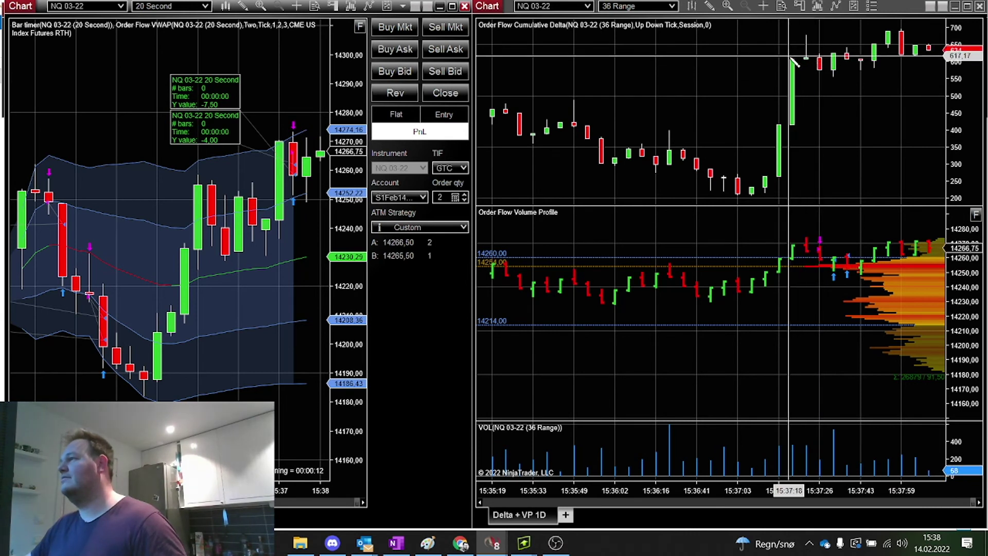
{"action": "left_click_drag", "start_coordinate": [790, 56], "coordinate": [830, 57]}
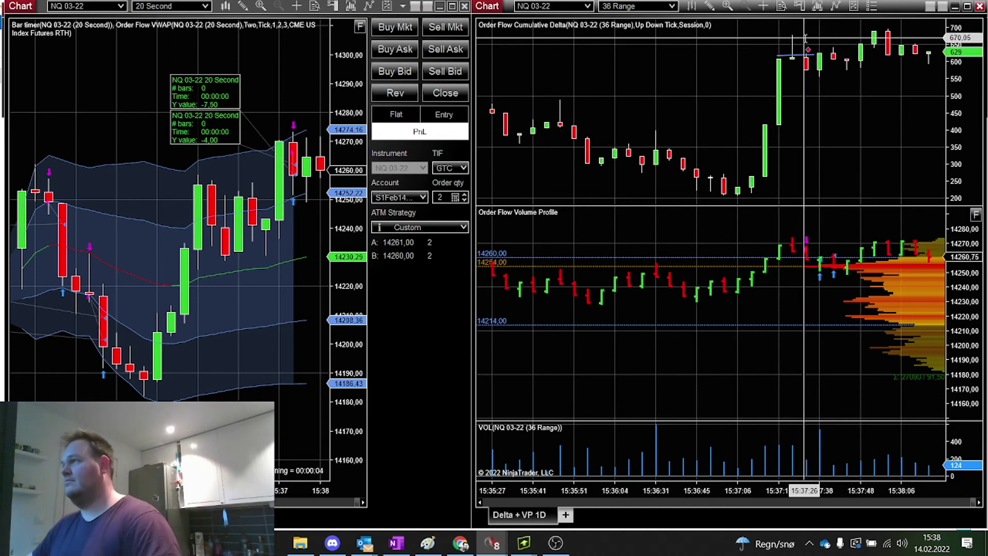
{"action": "type", "text": "DR"}
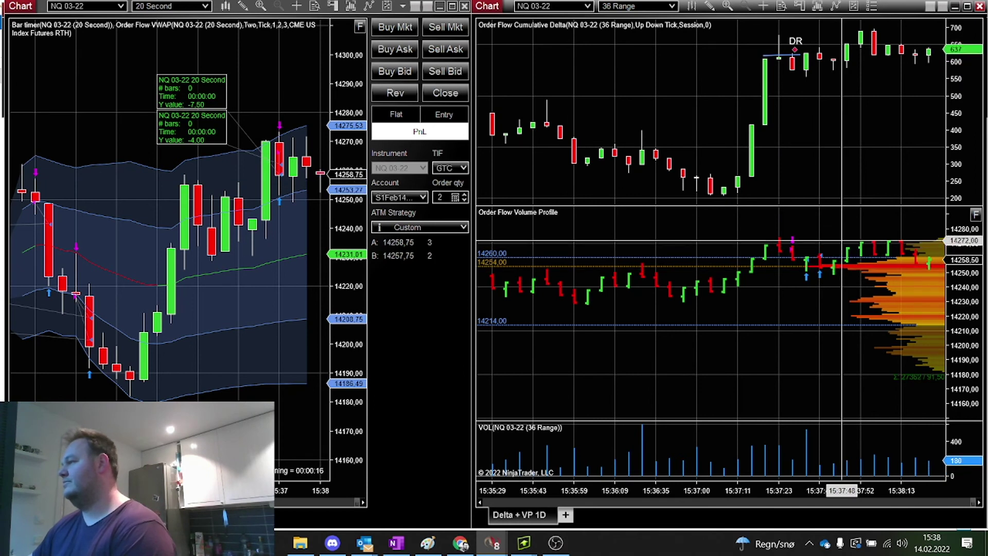
Step: Set the order quantity to 1 and select the Scalp 30tick ATM strategy
{"action": "left_click", "coordinate": [463, 200]}
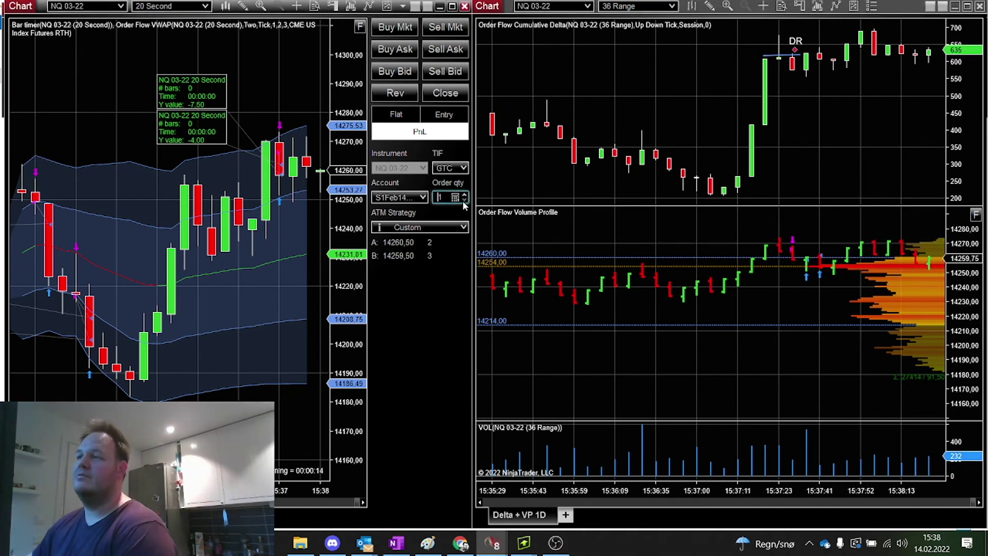
{"action": "left_click", "coordinate": [442, 228]}
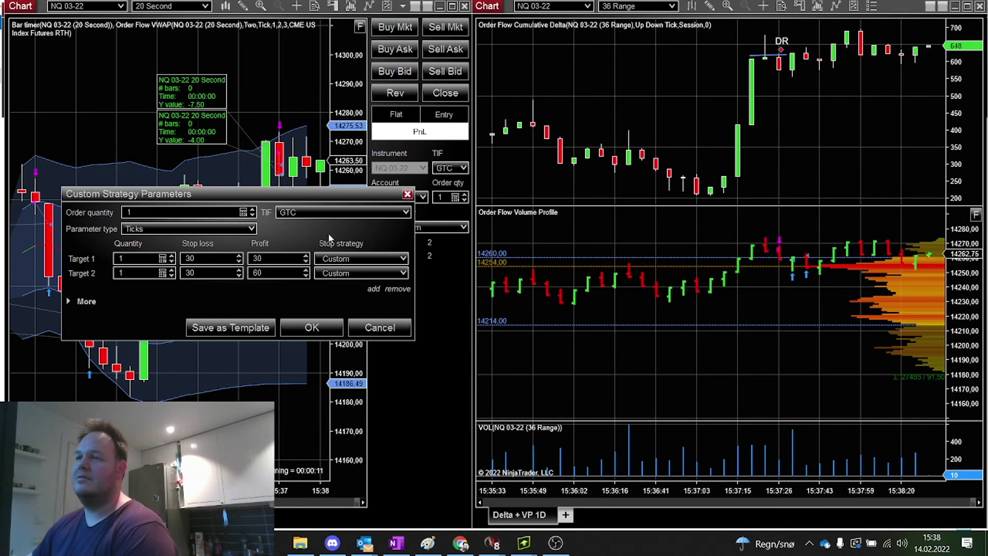
{"action": "left_click", "coordinate": [408, 195]}
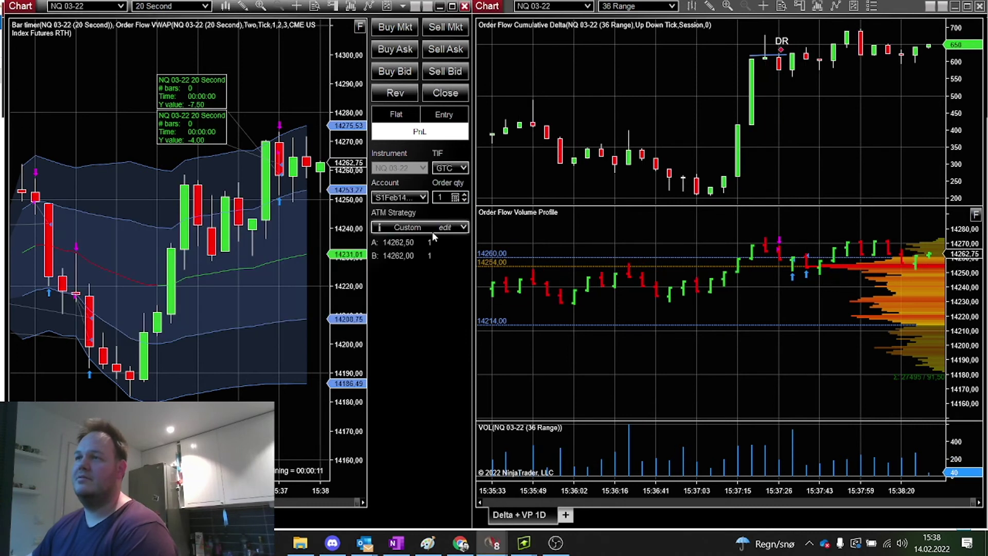
{"action": "left_click", "coordinate": [466, 227]}
{"action": "left_click", "coordinate": [438, 290]}
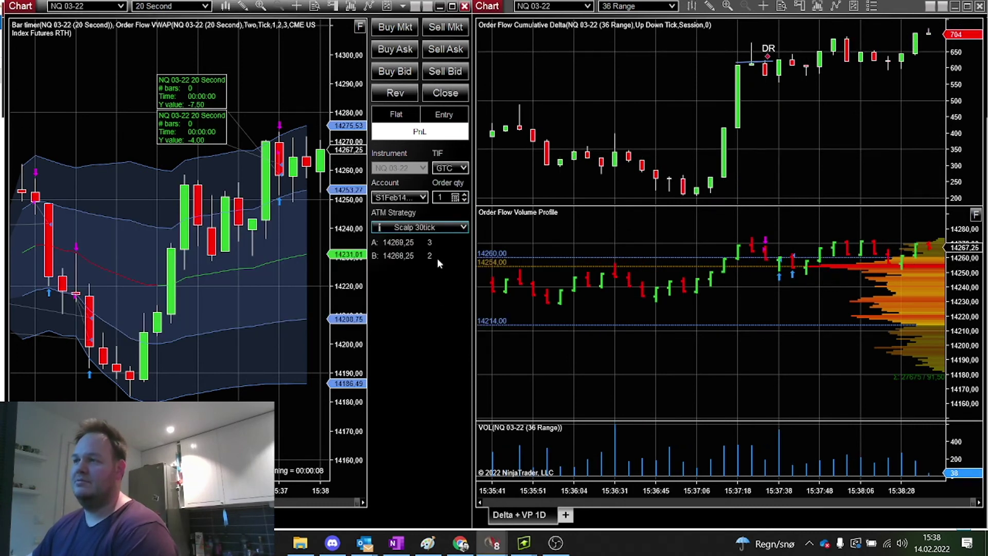
Step: Give Scalp 30tick a custom stop strategy that moves to breakeven after 30 ticks profit
{"action": "left_click", "coordinate": [446, 230]}
{"action": "left_click", "coordinate": [393, 266]}
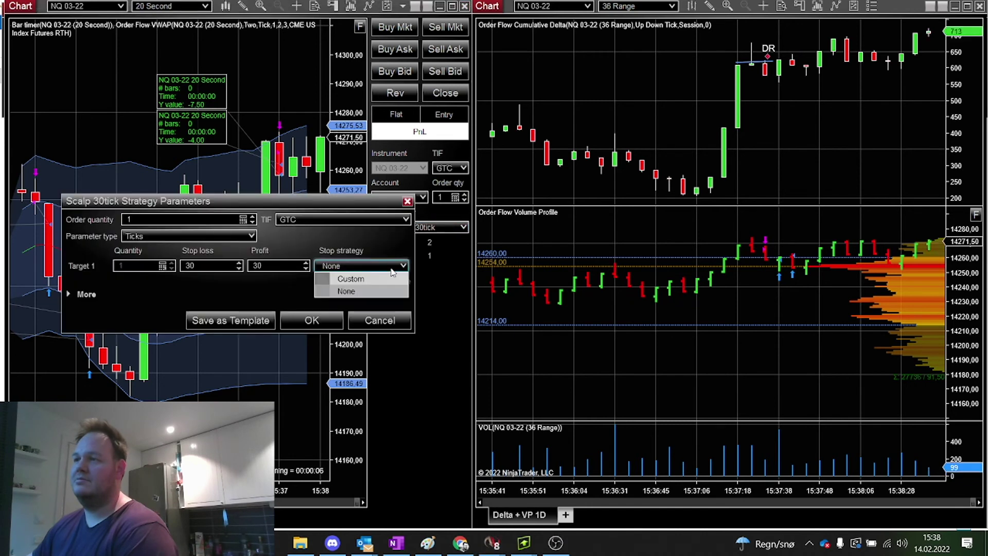
{"action": "left_click", "coordinate": [352, 279]}
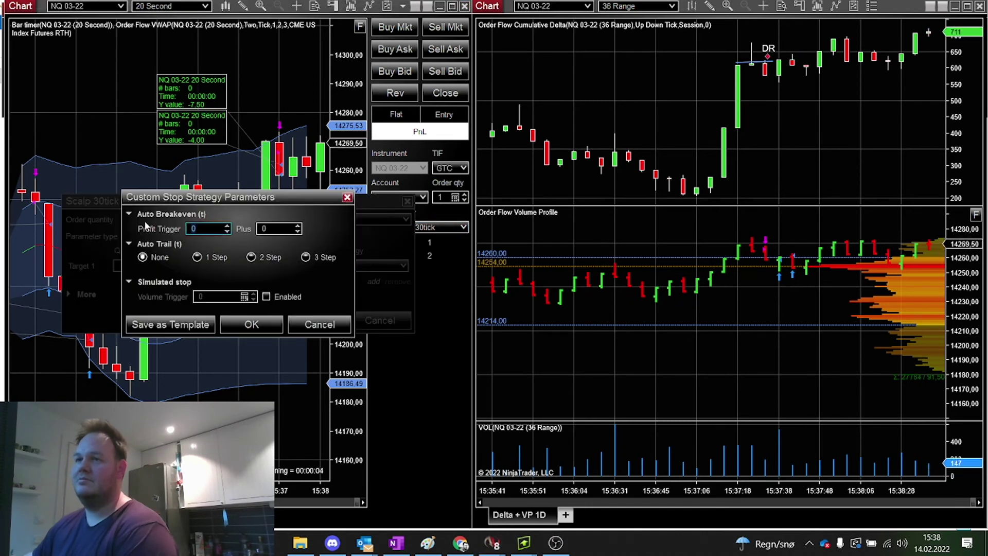
{"action": "type", "text": "30"}
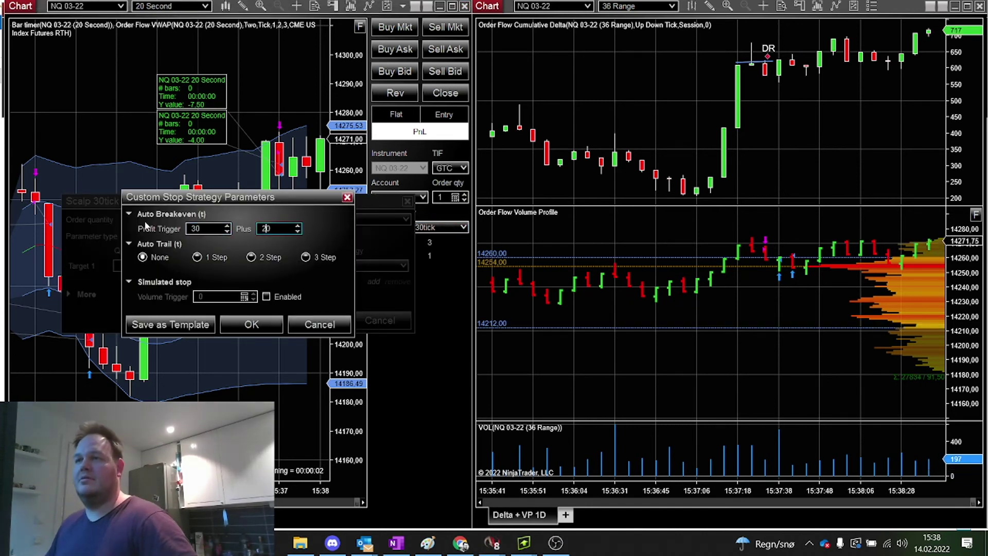
{"action": "left_click", "coordinate": [261, 324]}
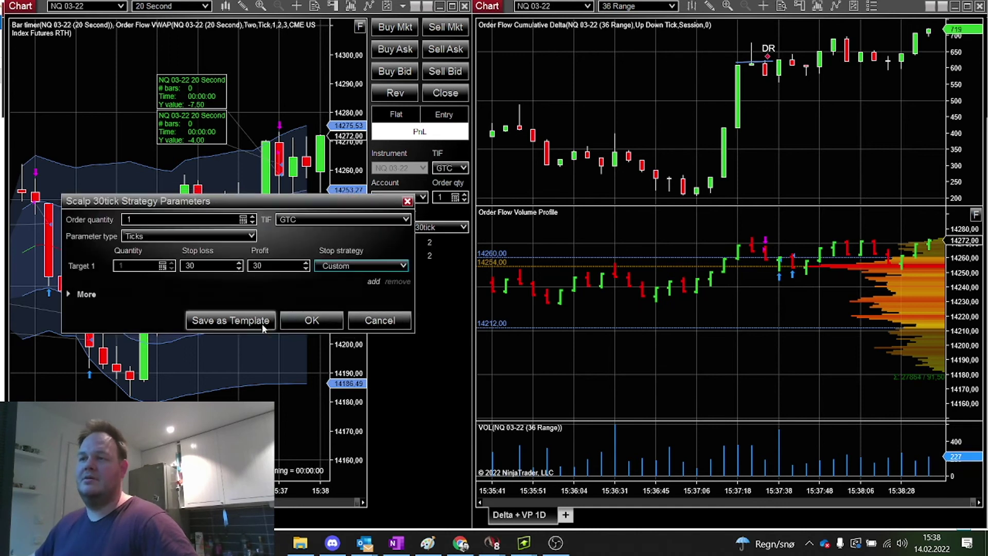
{"action": "left_click", "coordinate": [321, 321]}
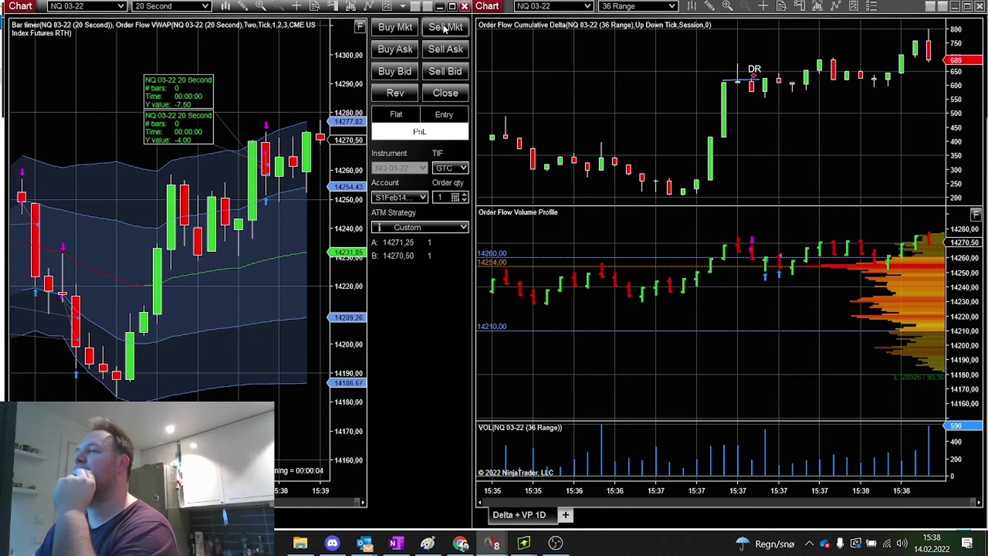
Step: Short 1 NQ contract at 14268.25, buy it back at 14260.75, and place Ruler 22
{"action": "left_click", "coordinate": [446, 28]}
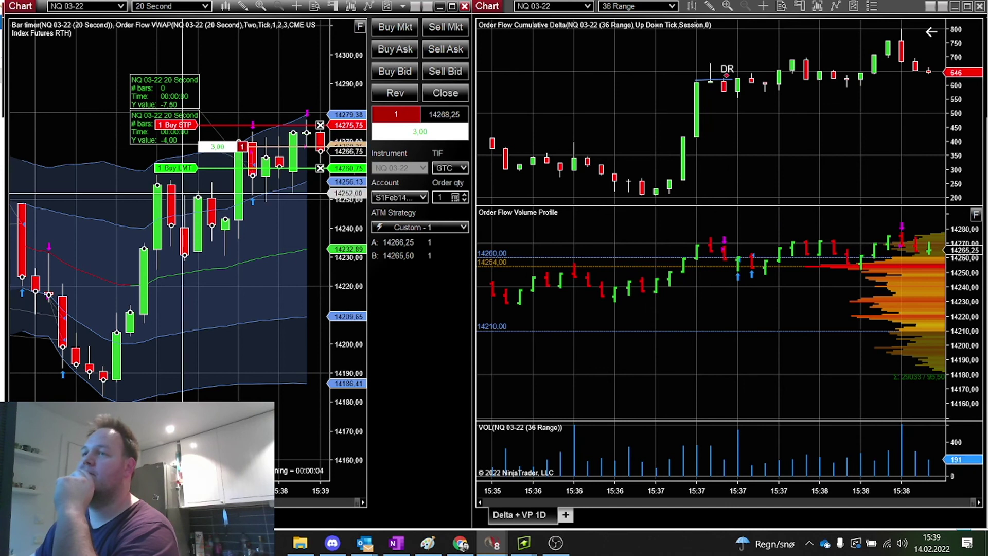
{"action": "left_click", "coordinate": [443, 93]}
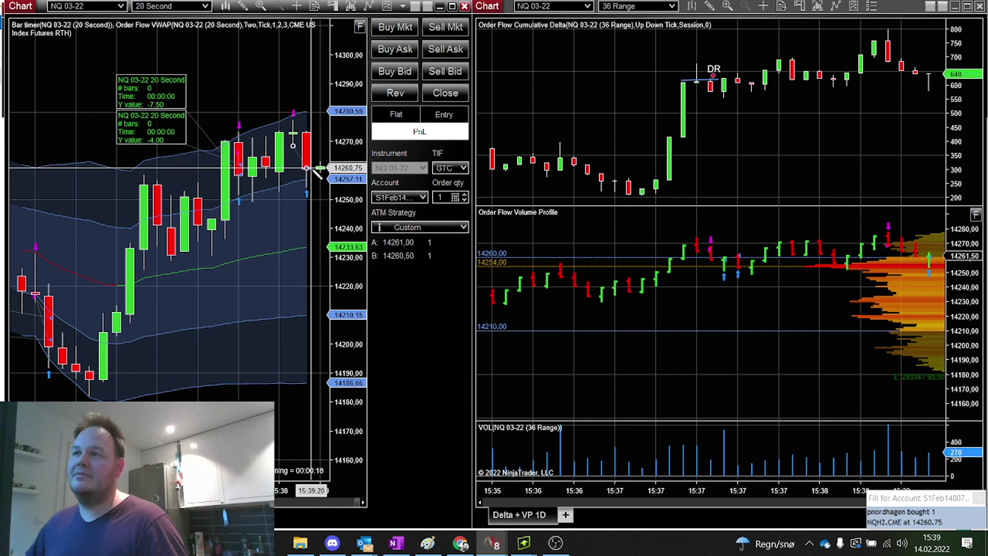
{"action": "left_click", "coordinate": [293, 98]}
Step: Make the new -7.75 ruler's text LimeGreen
{"action": "key", "text": "ctrl+b"}
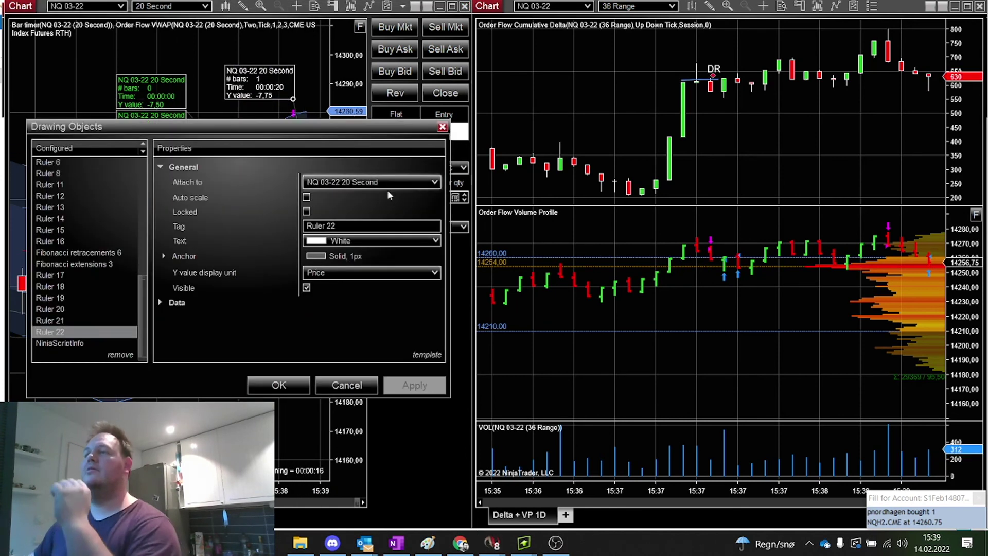
{"action": "left_click", "coordinate": [403, 239]}
{"action": "left_click", "coordinate": [381, 252]}
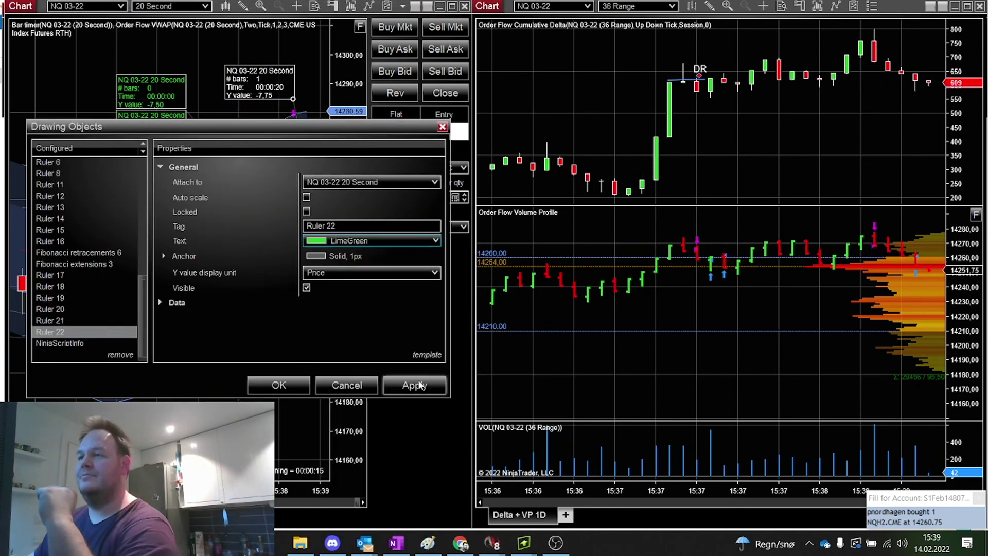
{"action": "left_click", "coordinate": [279, 386]}
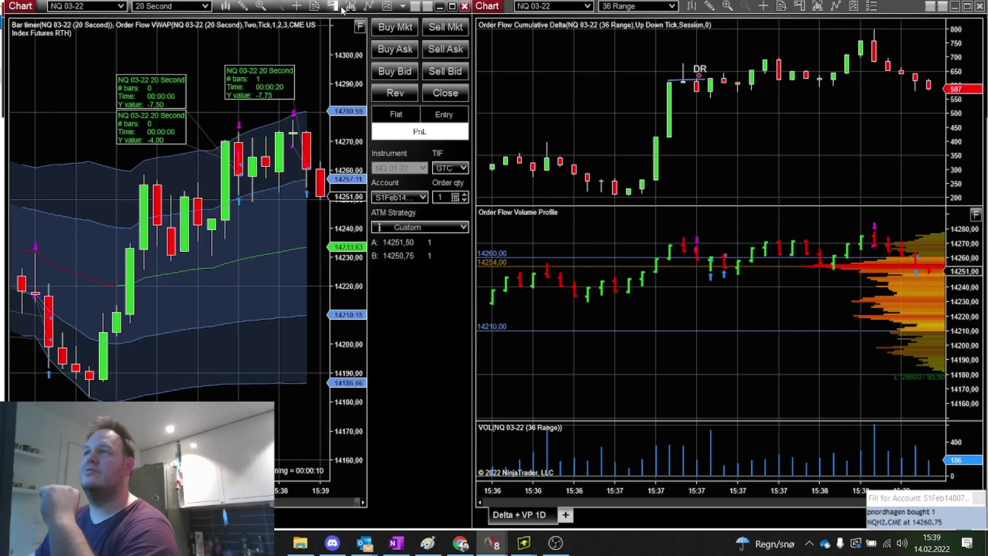
Step: Hide Chart Trader to widen the 20-second chart and show more history on both charts
{"action": "left_click", "coordinate": [333, 7]}
{"action": "left_click", "coordinate": [370, 47]}
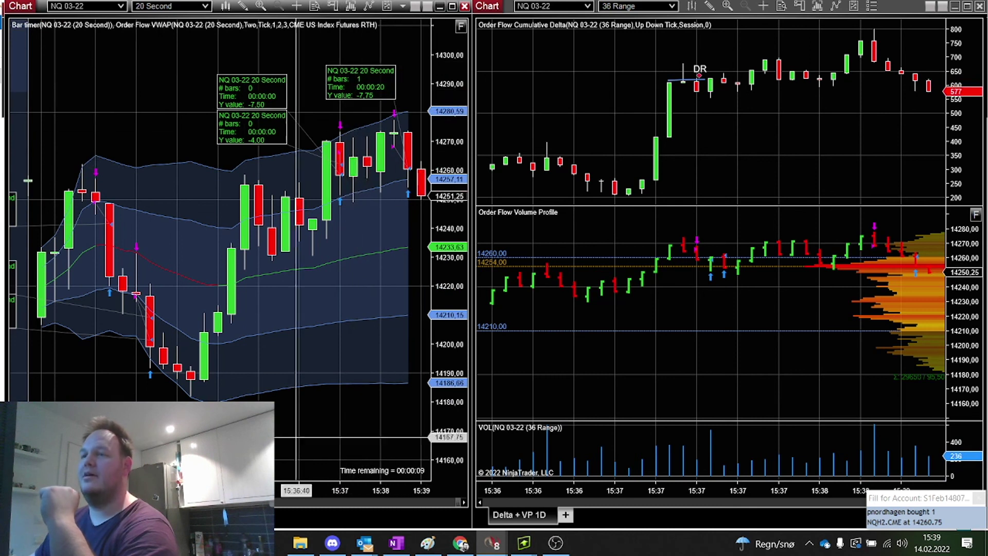
{"action": "scroll", "coordinate": [78, 205], "scroll_direction": "up", "scroll_amount": 5}
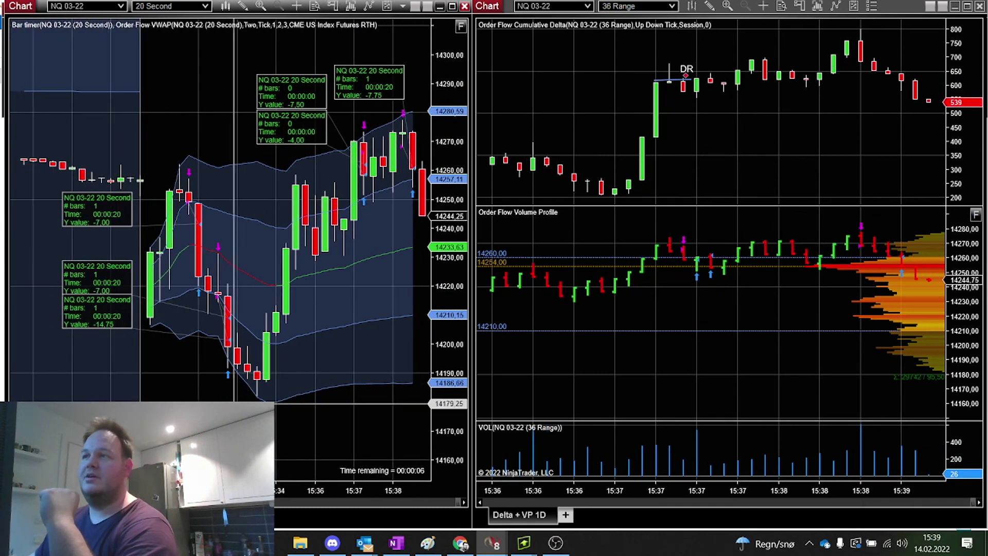
{"action": "scroll", "coordinate": [659, 476], "scroll_direction": "down", "scroll_amount": 5}
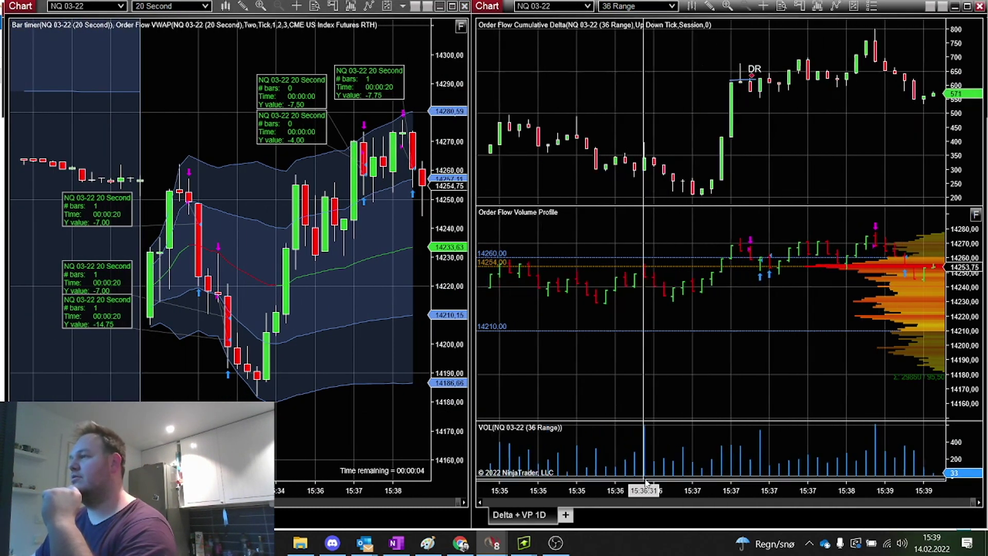
{"action": "scroll", "coordinate": [674, 476], "scroll_direction": "down", "scroll_amount": 4}
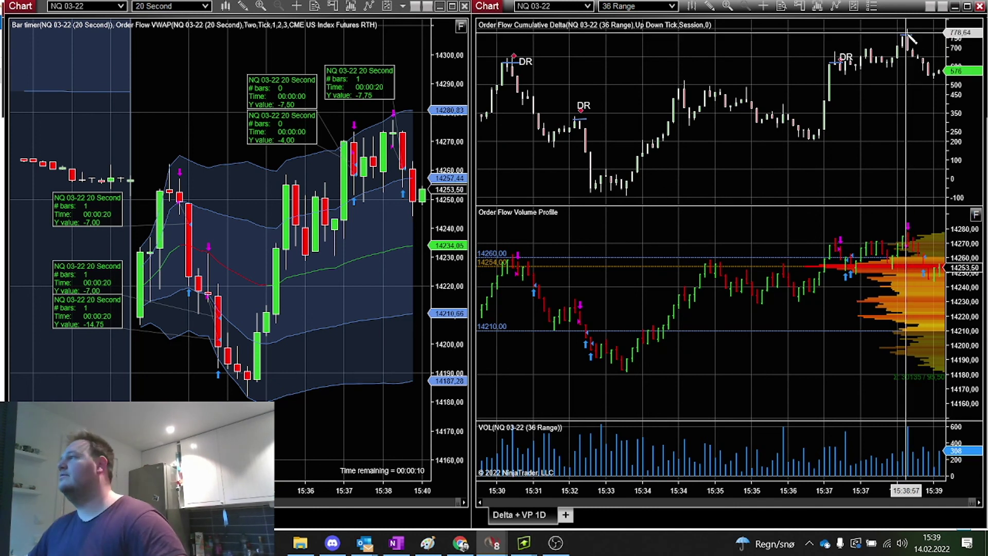
Step: Label the cumulative delta chart's new high with the text 'DR'
{"action": "left_click", "coordinate": [916, 32]}
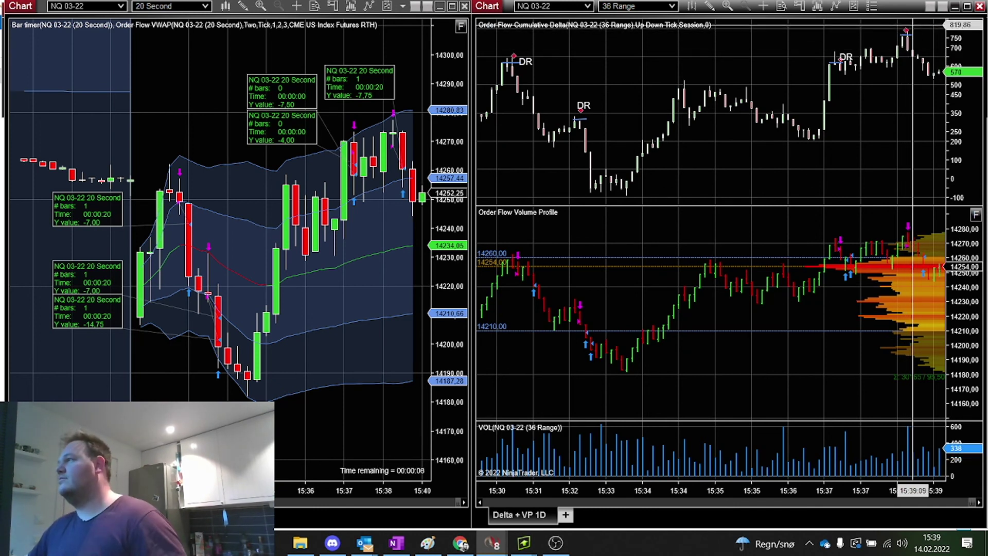
{"action": "type", "text": "DR"}
{"action": "key", "text": "Return"}
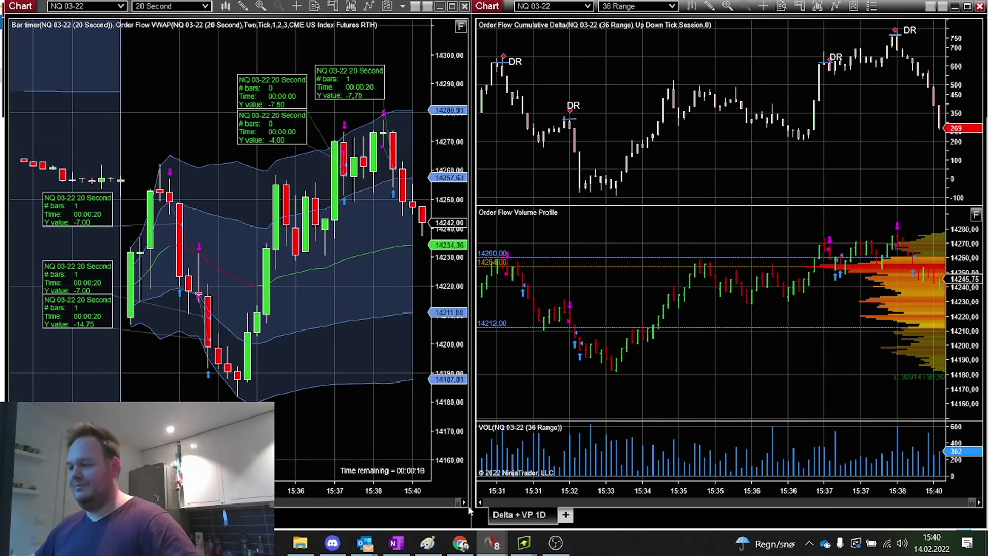
{"action": "mouse_move", "coordinate": [490, 546]}
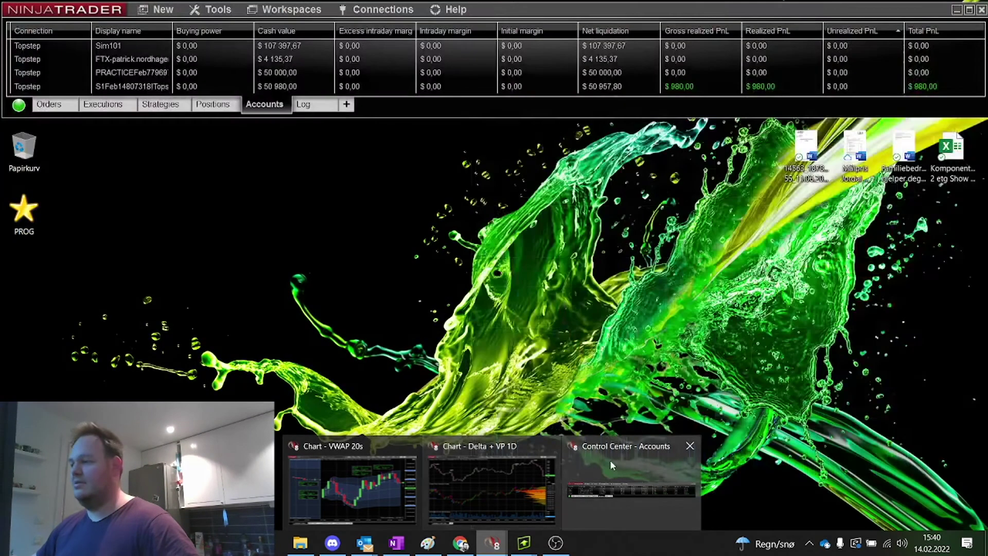
{"action": "left_click", "coordinate": [610, 460]}
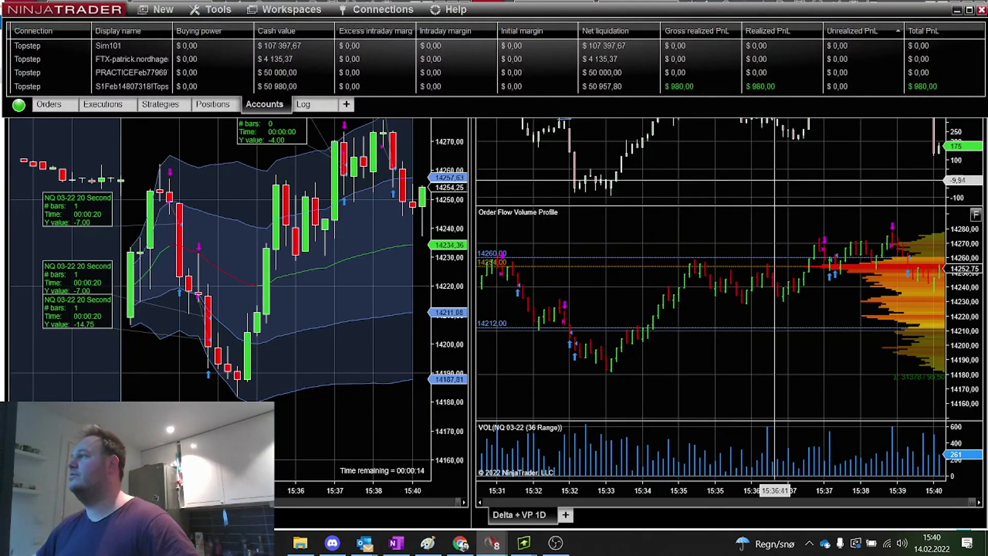
{"action": "left_click", "coordinate": [670, 84]}
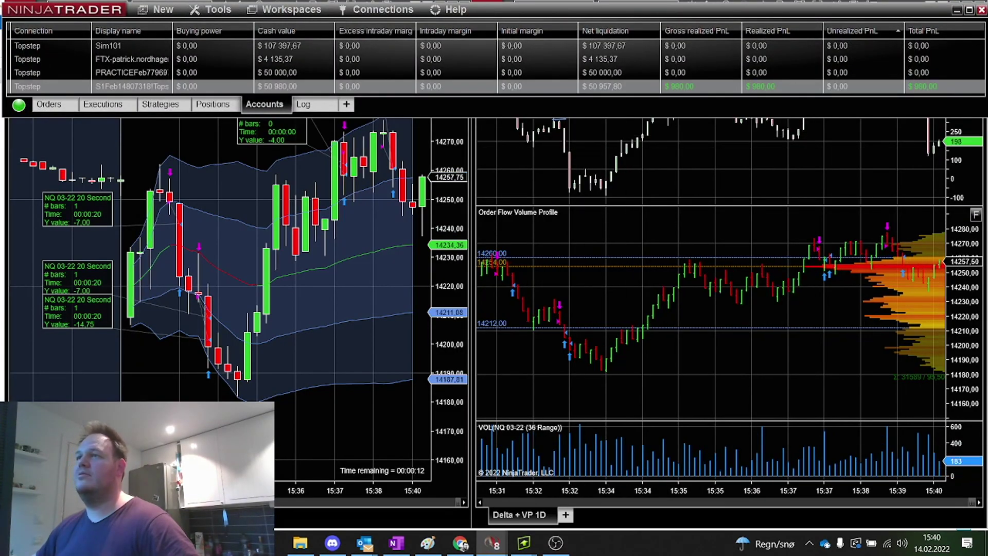
{"action": "left_click", "coordinate": [356, 284]}
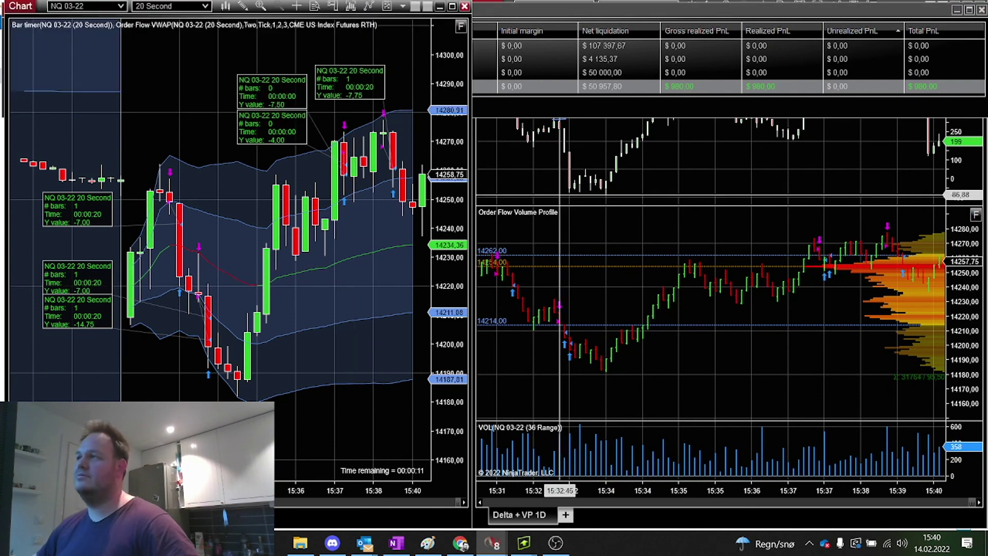
{"action": "left_click", "coordinate": [638, 321]}
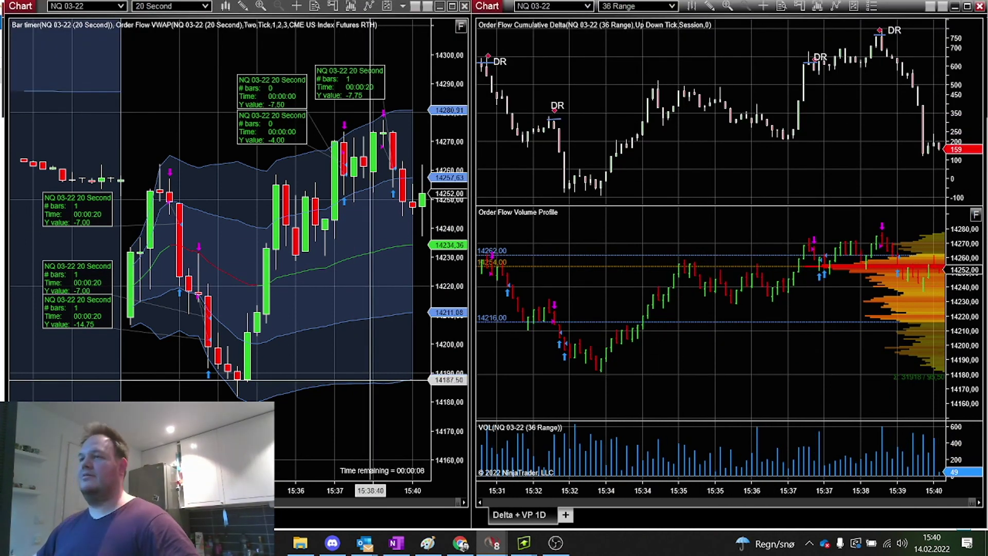